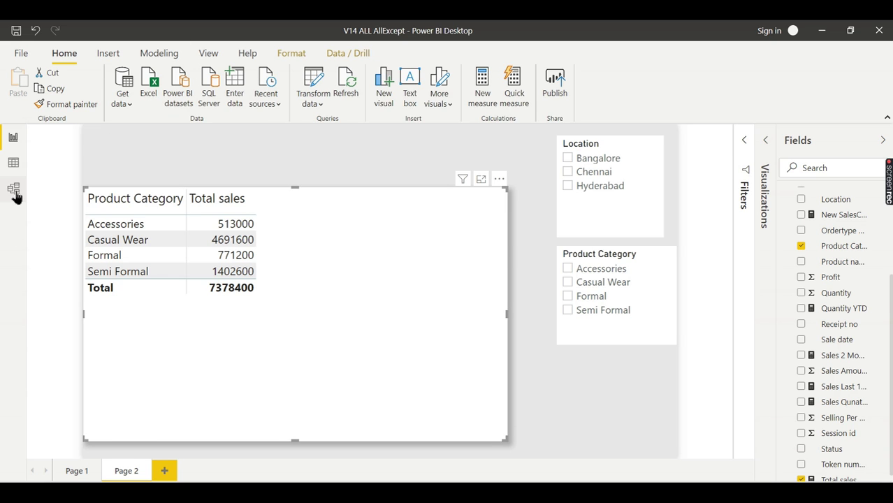
# Check the model diagram, narrow the Product Category slicer on Page 2, and select the Sales table
pyautogui.click(13, 188)
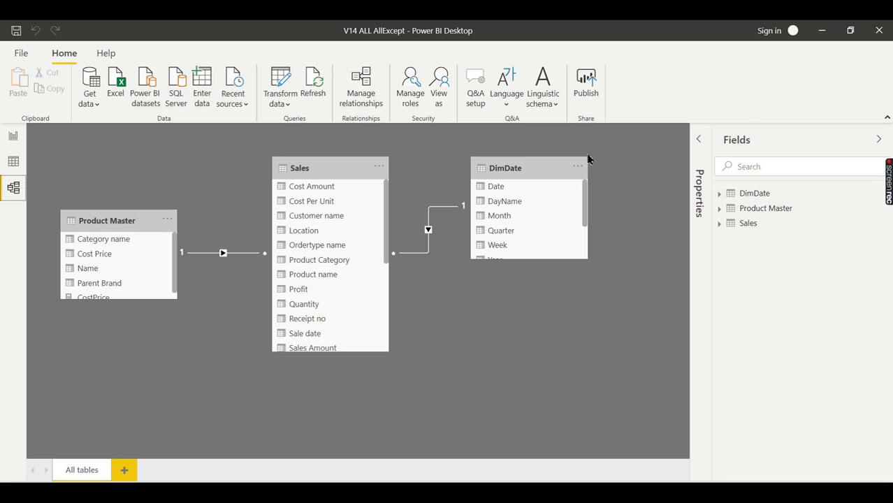
pyautogui.click(13, 137)
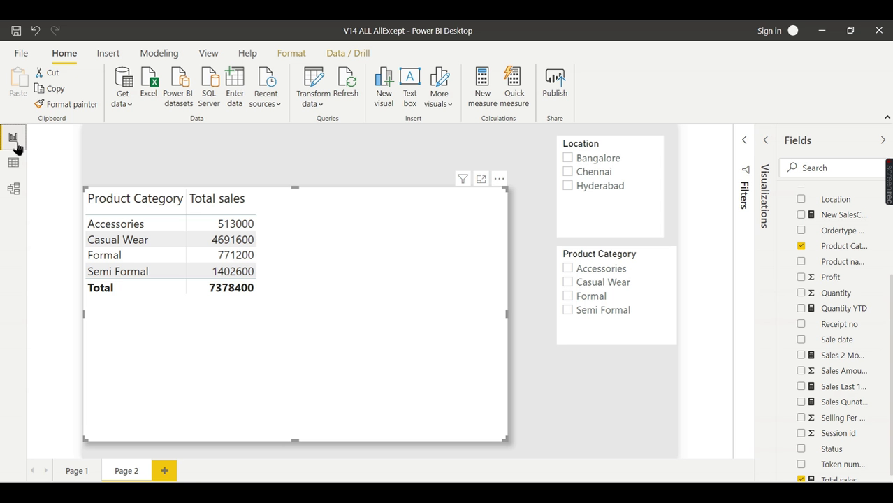
pyautogui.click(628, 254)
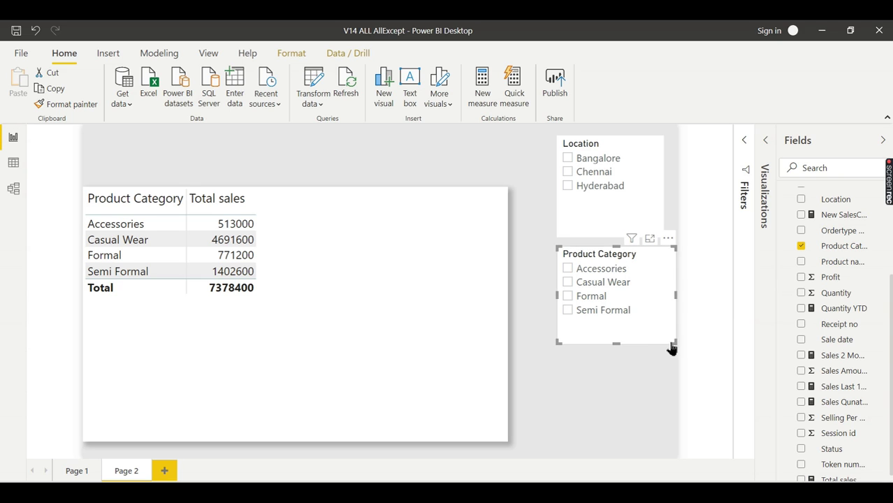
pyautogui.moveTo(667, 347); pyautogui.dragTo(662, 343)
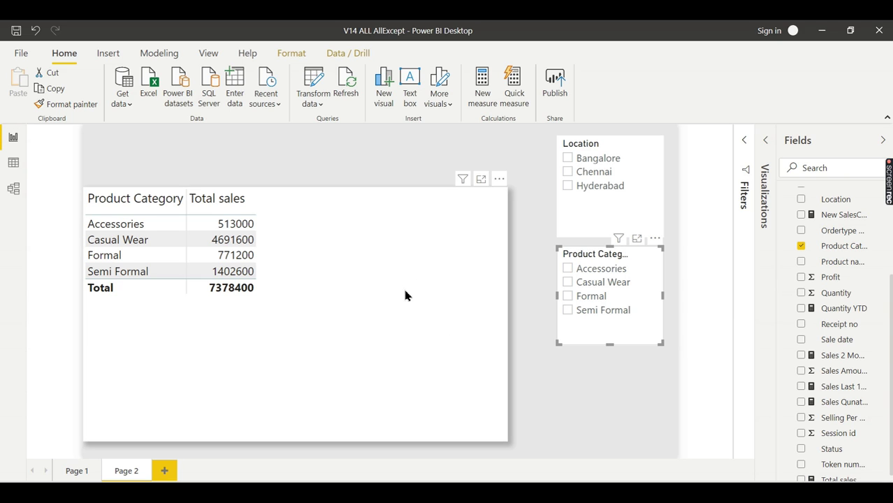
pyautogui.scroll(3, 817, 224)
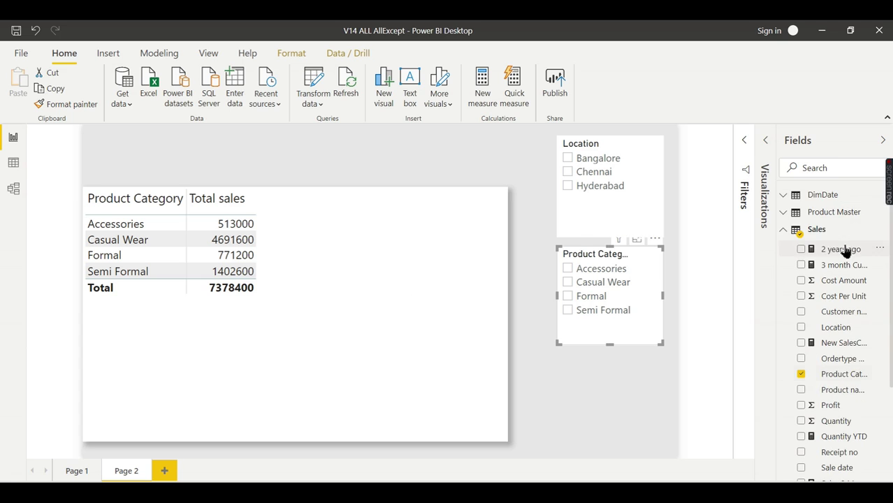
pyautogui.click(787, 233)
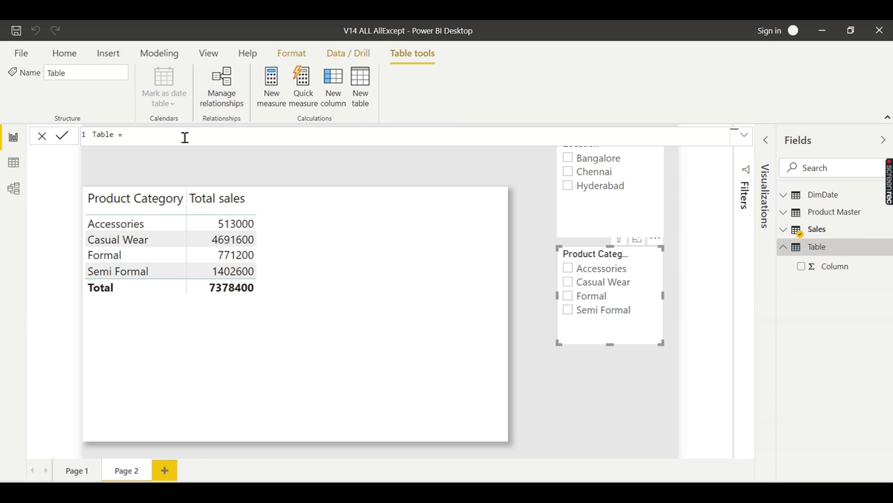
# Create the Product Ref table as ALL('Product Master') and show its columns
pyautogui.write('All')
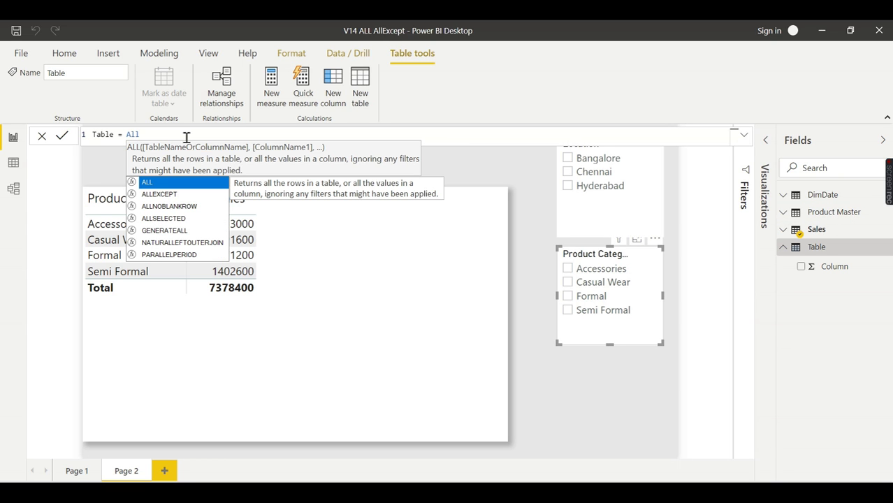
pyautogui.write('(')
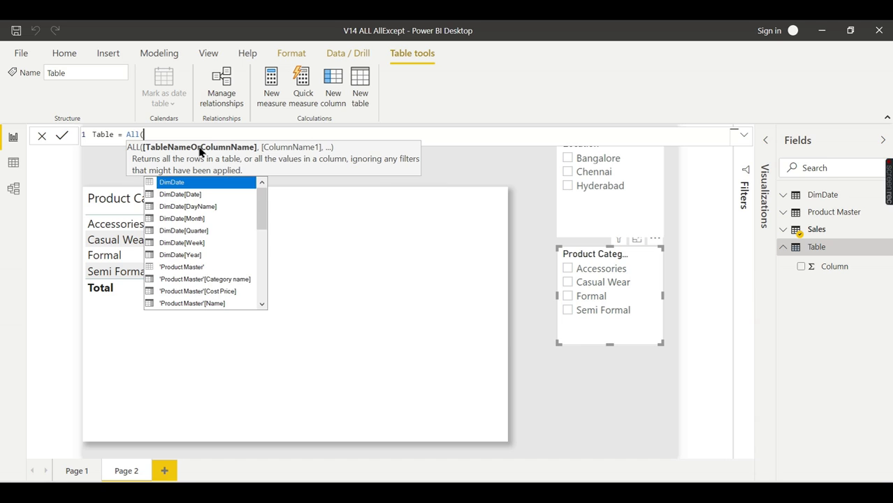
pyautogui.write("'P")
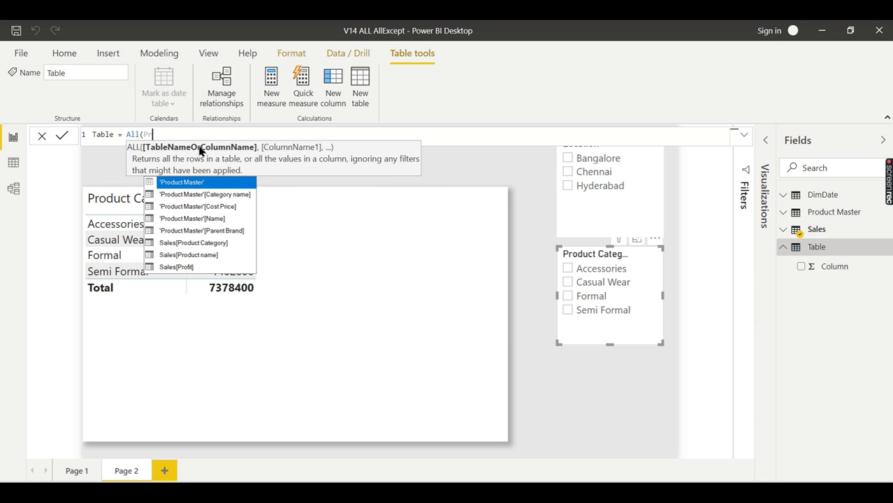
pyautogui.write('r')
pyautogui.click(200, 183)
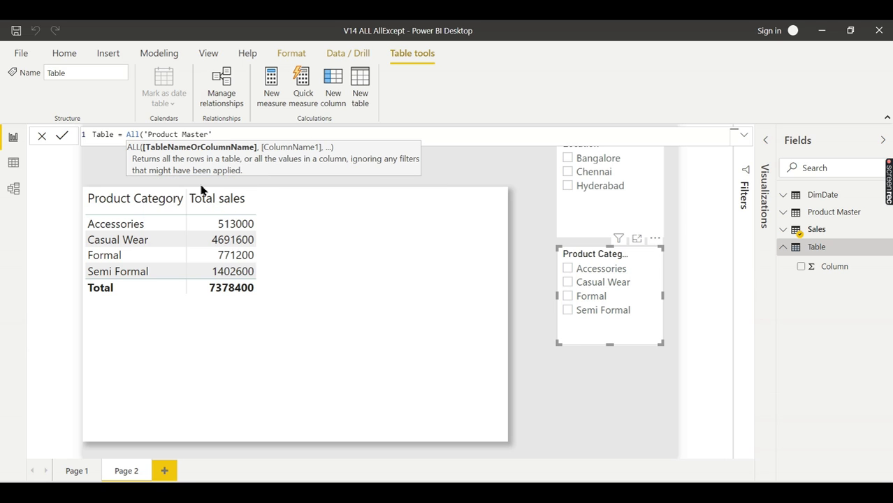
pyautogui.write(')')
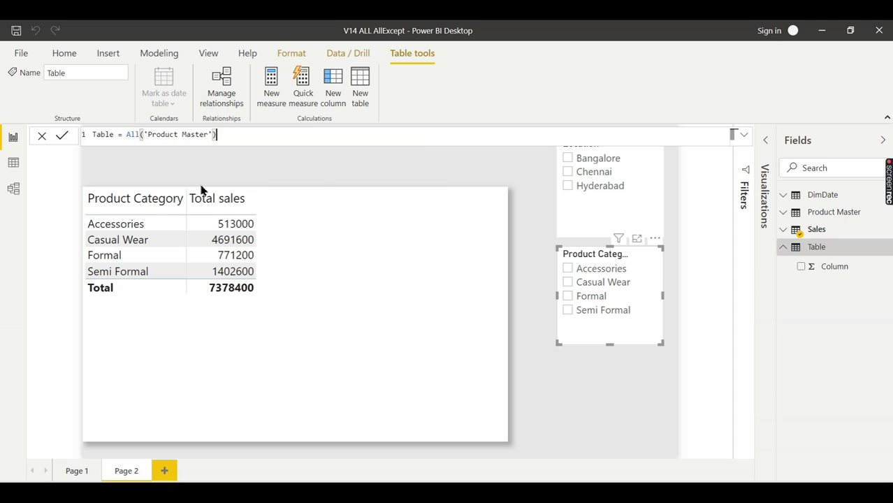
pyautogui.click(98, 143)
pyautogui.doubleClick(100, 135)
pyautogui.press('BackSpace')
pyautogui.write('Prod')
pyautogui.write('uct Ref')
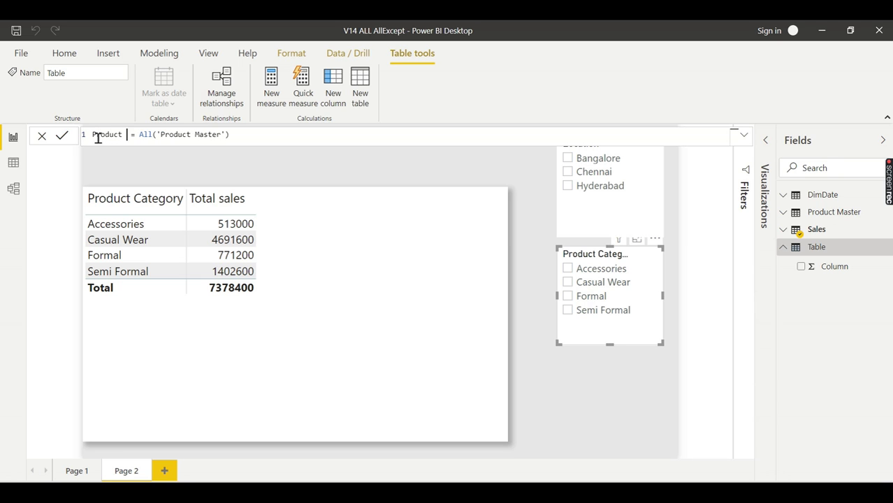
pyautogui.click(285, 140)
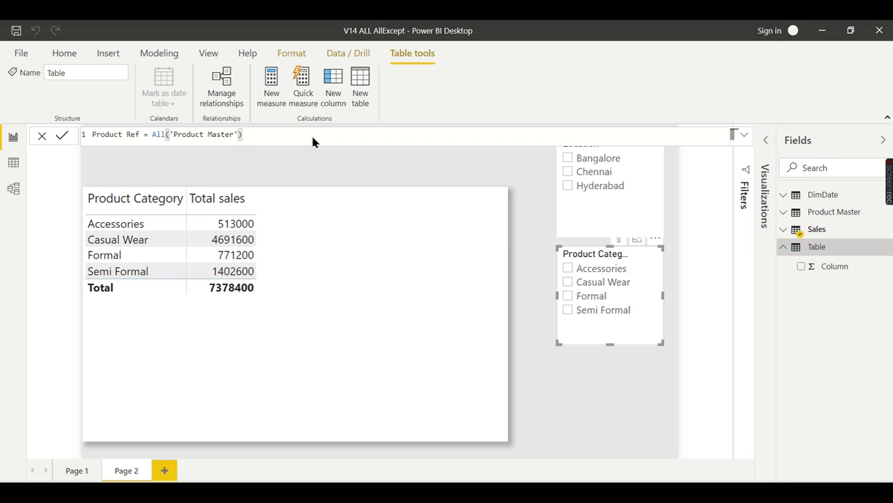
pyautogui.press('Return')
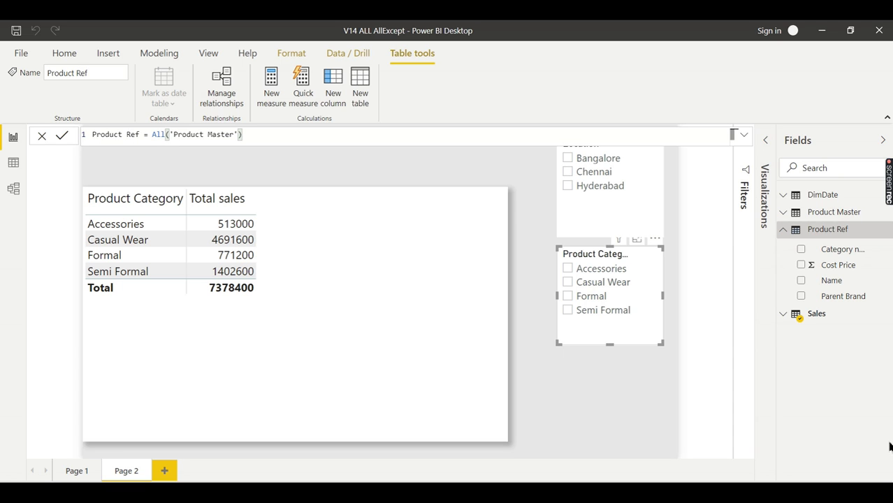
pyautogui.click(783, 229)
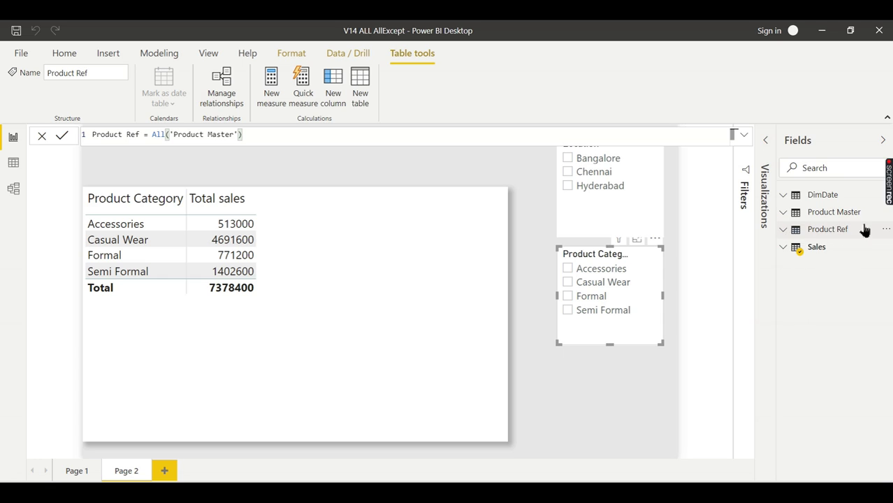
pyautogui.click(783, 230)
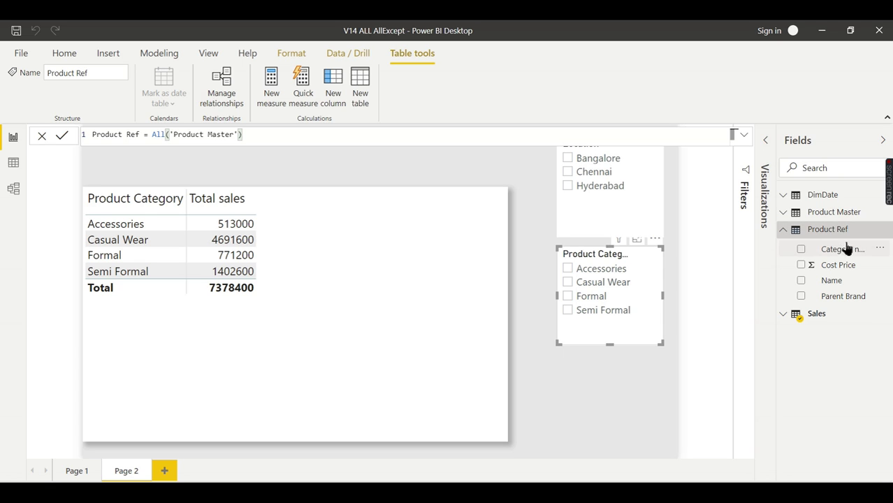
# Compare Product Ref with Product Master, then confirm in Model view that Product Ref has no relationships
pyautogui.click(13, 162)
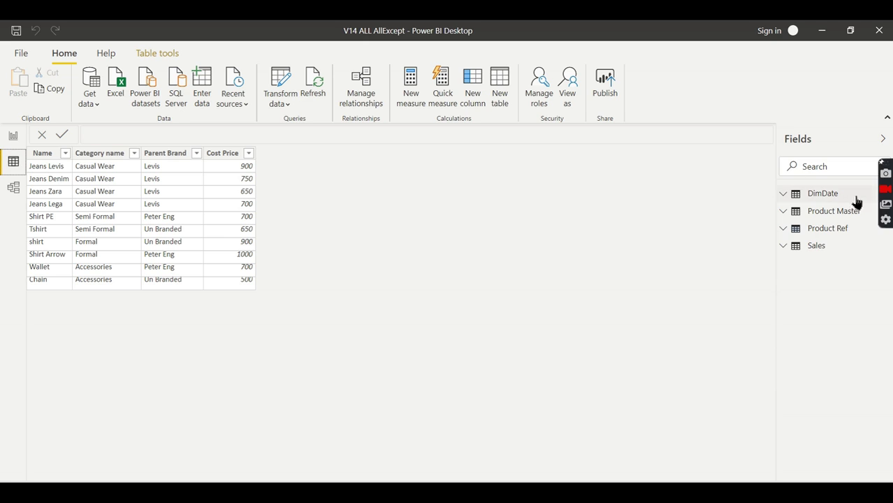
pyautogui.click(833, 228)
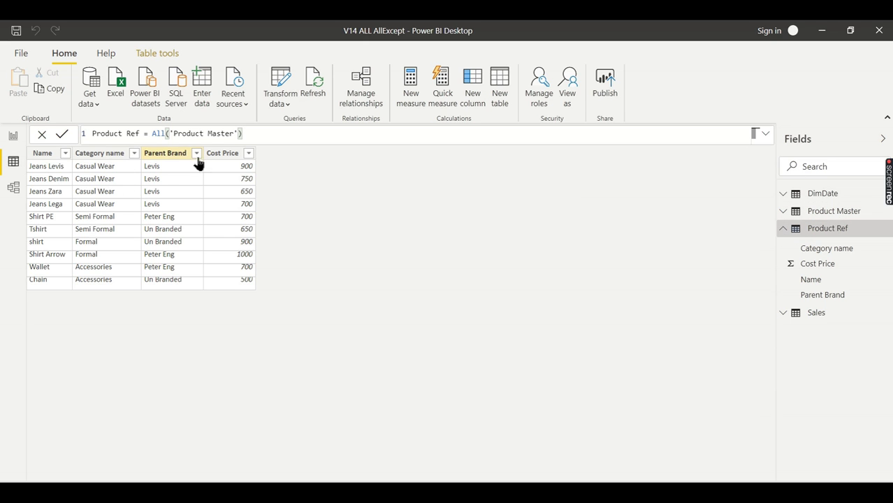
pyautogui.click(833, 211)
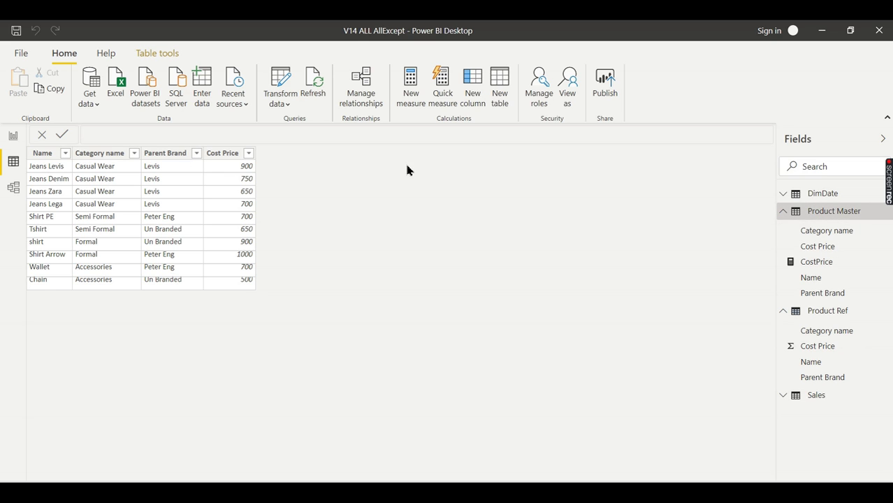
pyautogui.click(10, 189)
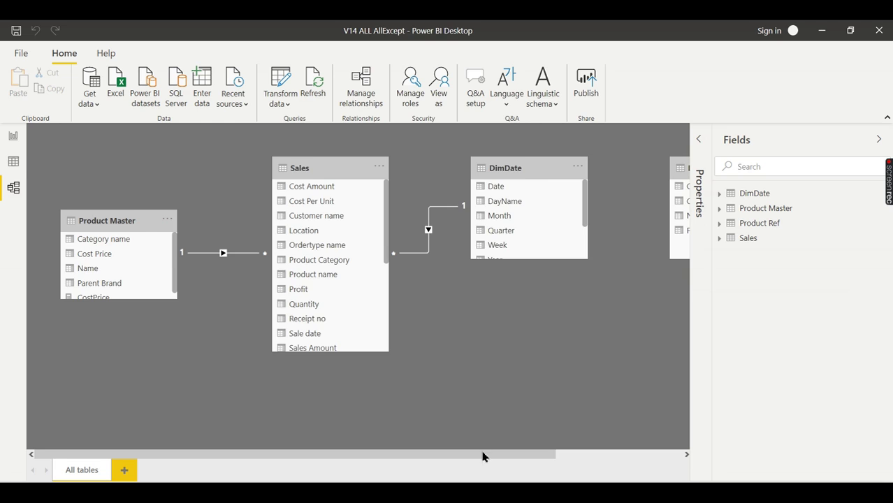
pyautogui.moveTo(482, 454); pyautogui.dragTo(600, 454)
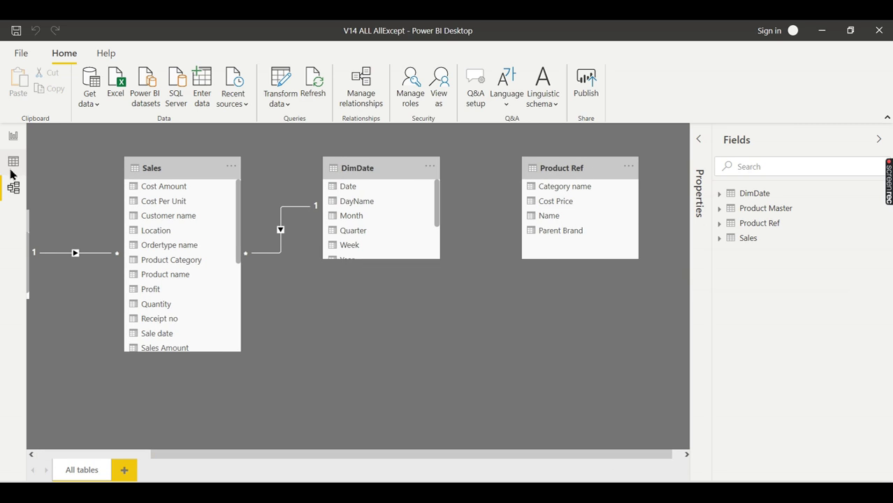
# Back on Page 2, select Product Ref, the category table visual, and finally the Sales table
pyautogui.click(13, 137)
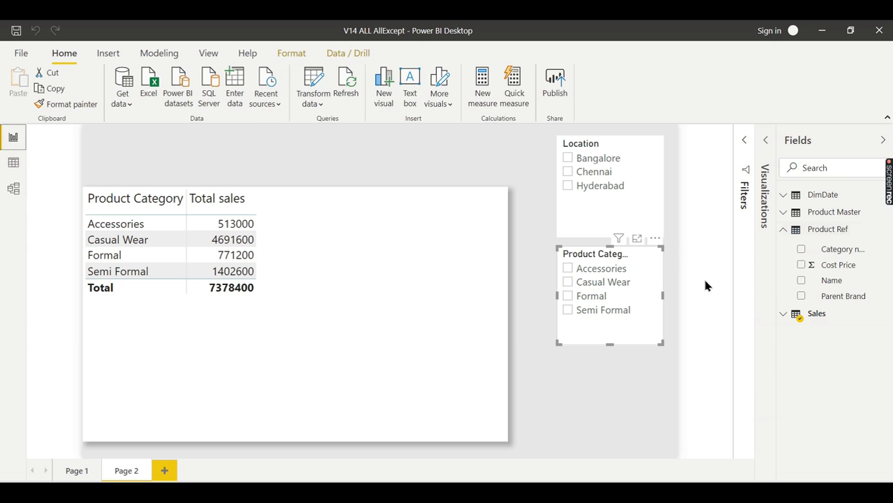
pyautogui.click(804, 234)
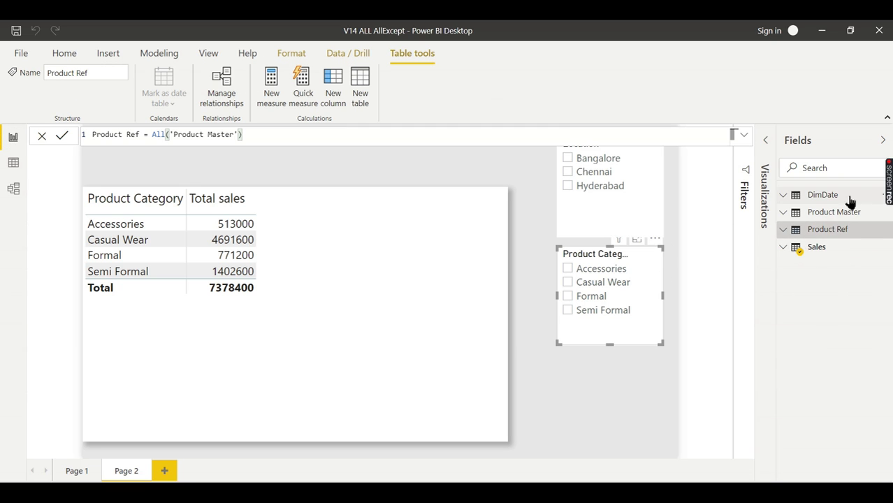
pyautogui.click(847, 229)
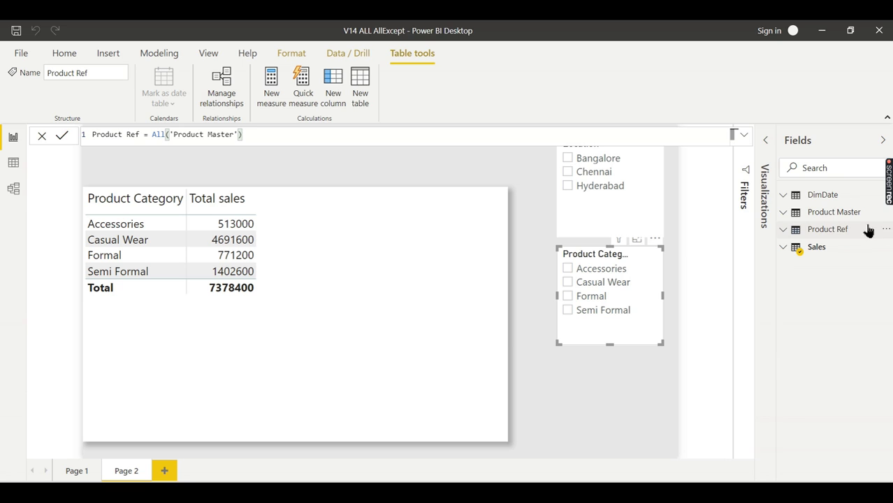
pyautogui.click(374, 240)
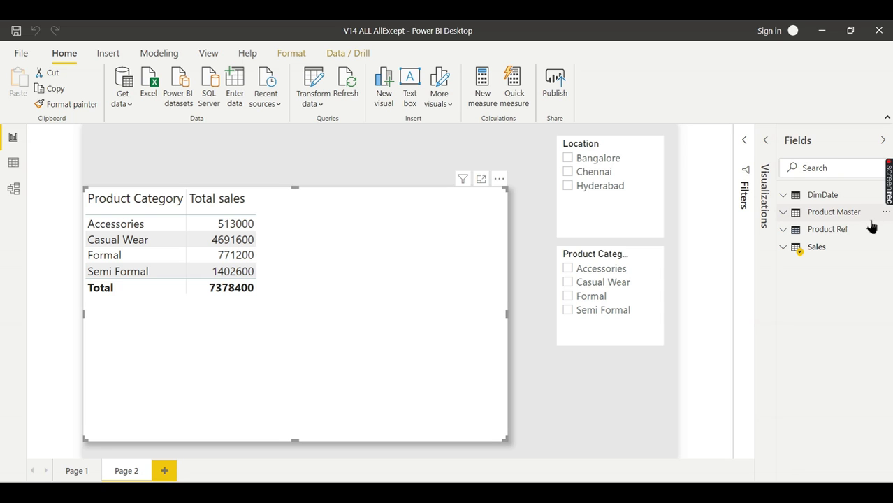
pyautogui.click(784, 248)
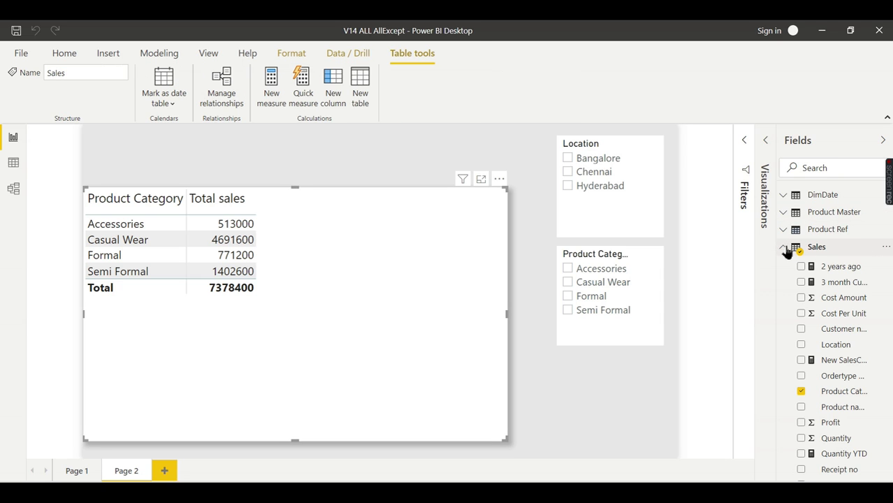
pyautogui.click(838, 249)
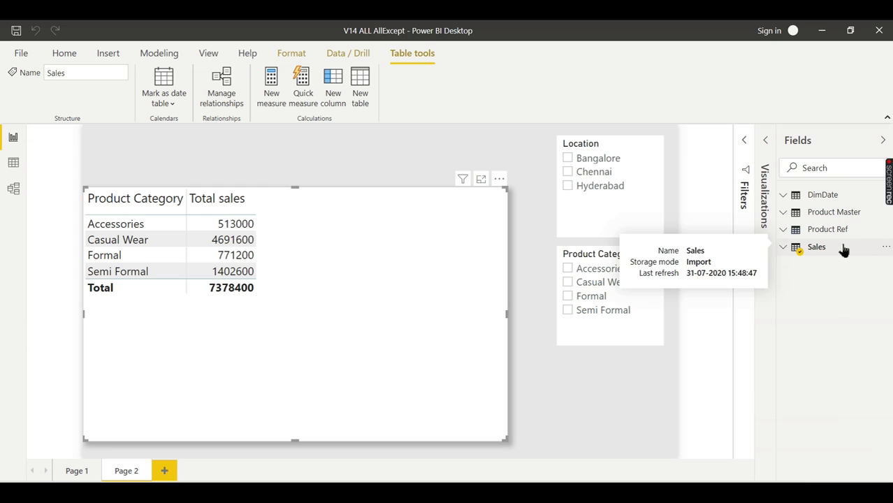
# Start a new measure in the Sales table and name it All sales
pyautogui.click(273, 112)
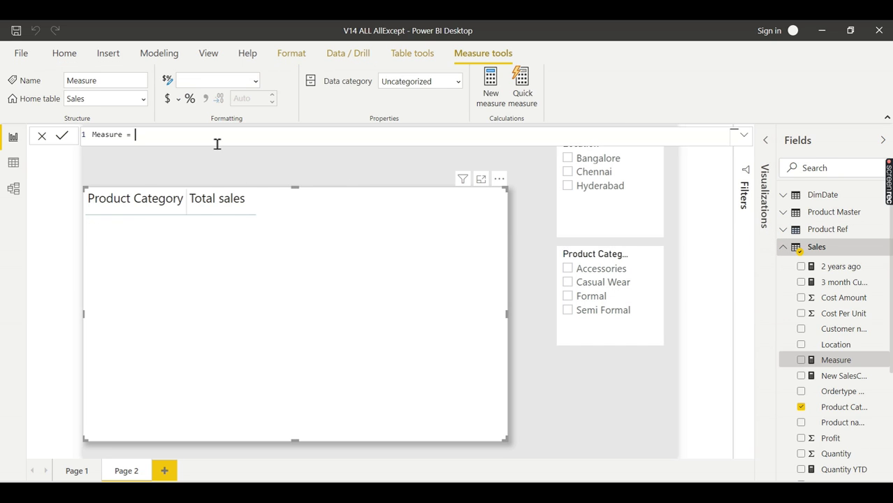
pyautogui.doubleClick(110, 136)
pyautogui.write('All ')
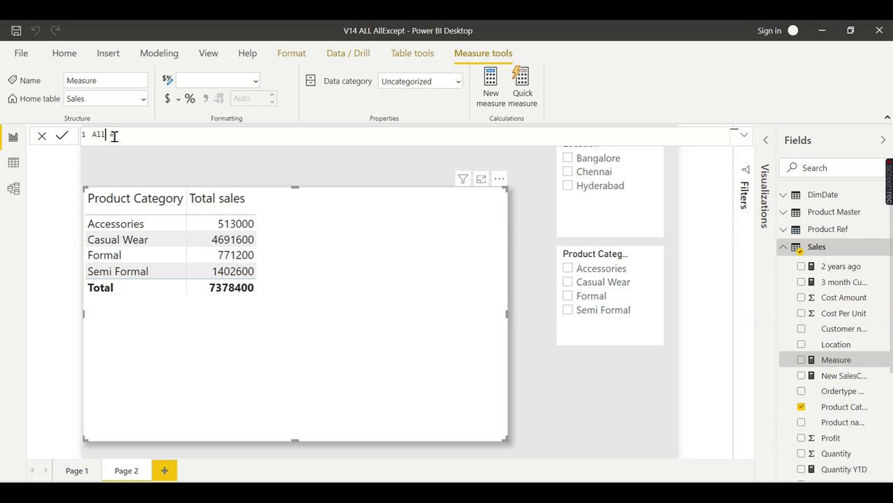
pyautogui.write('Sales')
pyautogui.press('BackSpace')
pyautogui.press('BackSpace')
pyautogui.press('BackSpace')
pyautogui.press('BackSpace')
pyautogui.press('BackSpace')
pyautogui.write('sales')
pyautogui.click(188, 136)
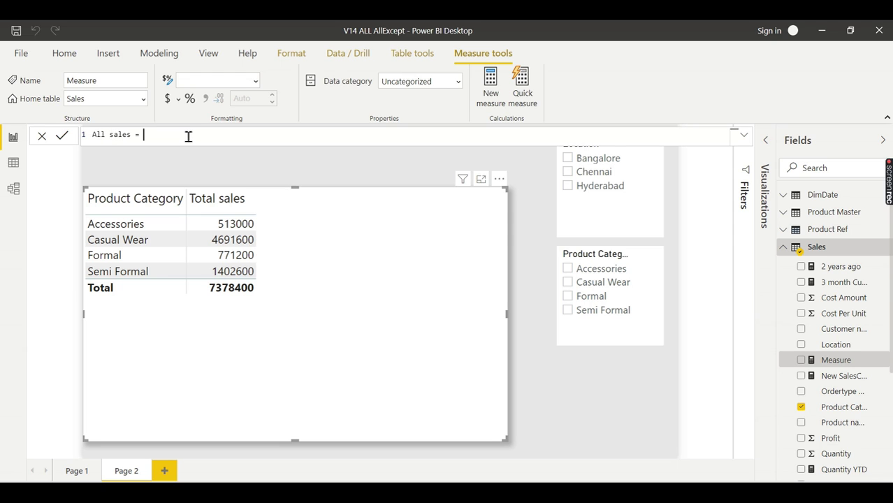
# Begin the formula with CALCULATE over the Total sales measure
pyautogui.write('Calc')
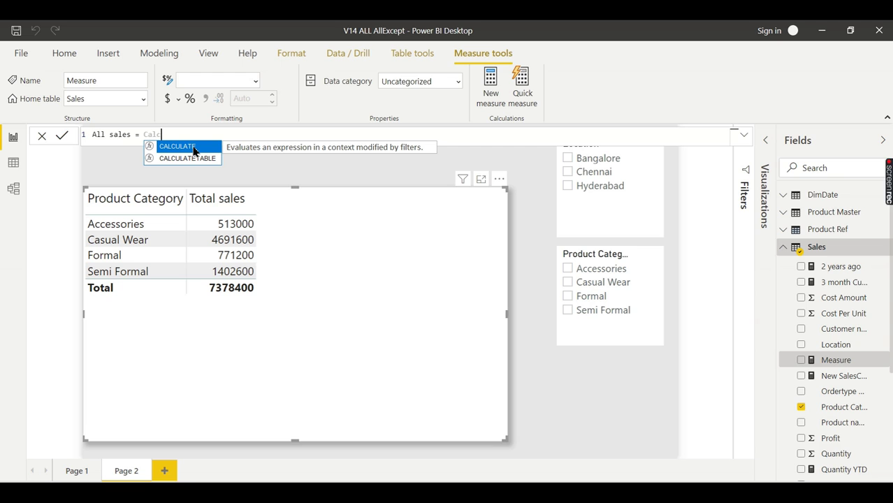
pyautogui.doubleClick(197, 148)
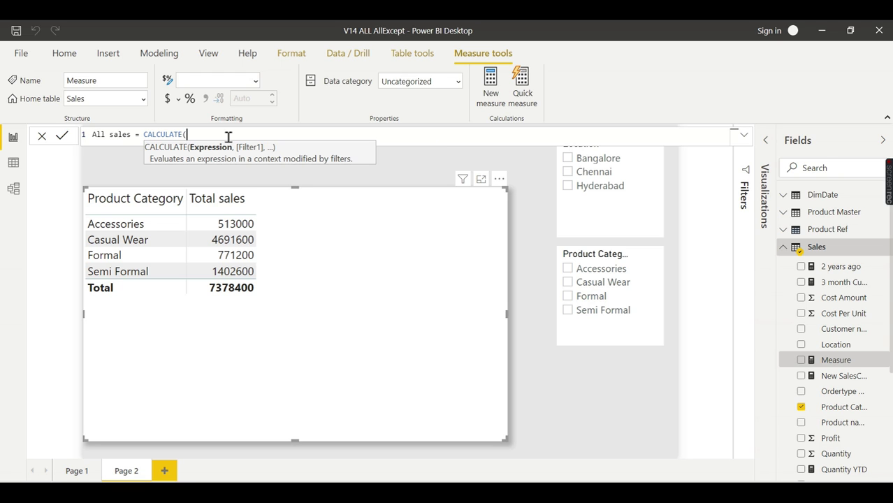
pyautogui.write('tota')
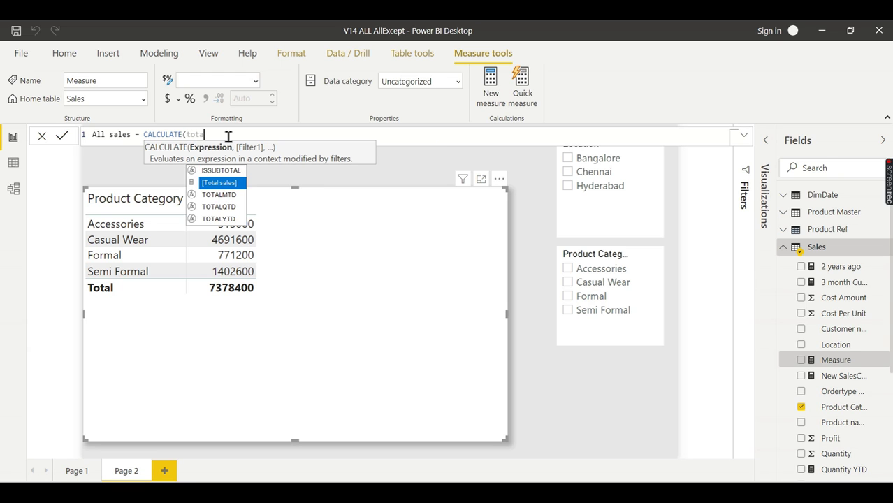
pyautogui.doubleClick(227, 184)
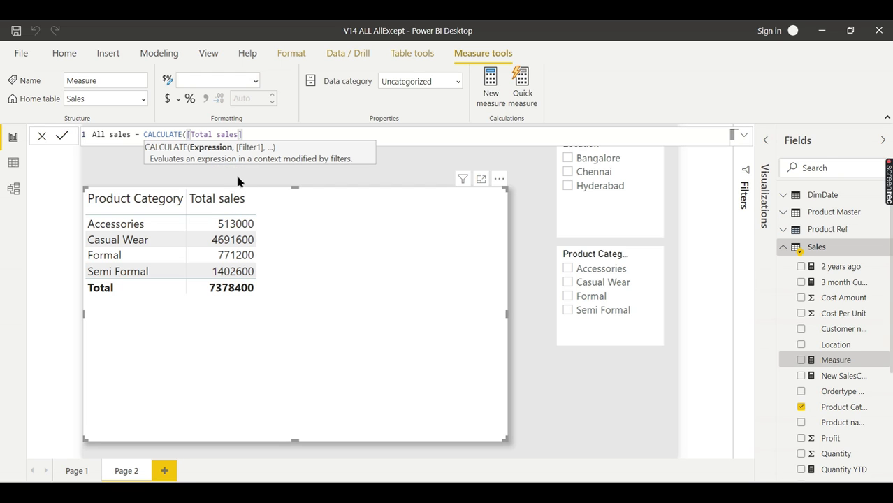
pyautogui.write(')')
# Add ALL(Sales) as the filter, fix the stray parenthesis, and commit the All sales measure
pyautogui.scroll(5, 262, 146)
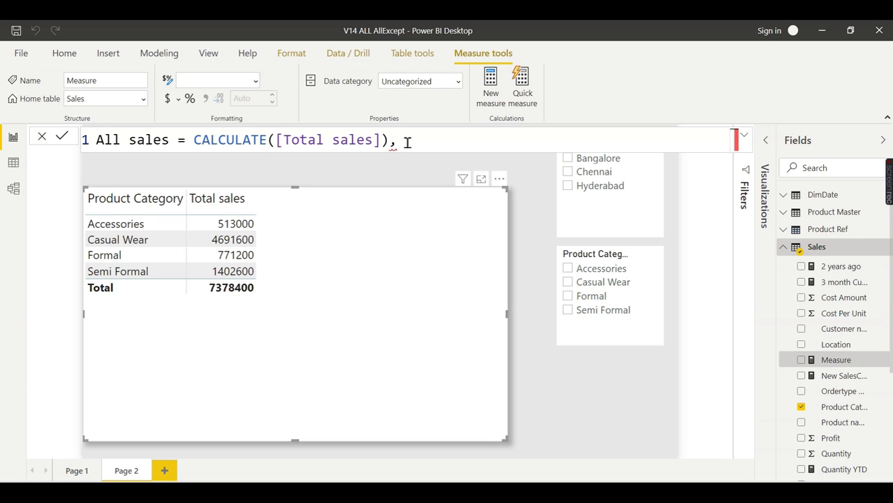
pyautogui.write('All')
pyautogui.write('ales]')
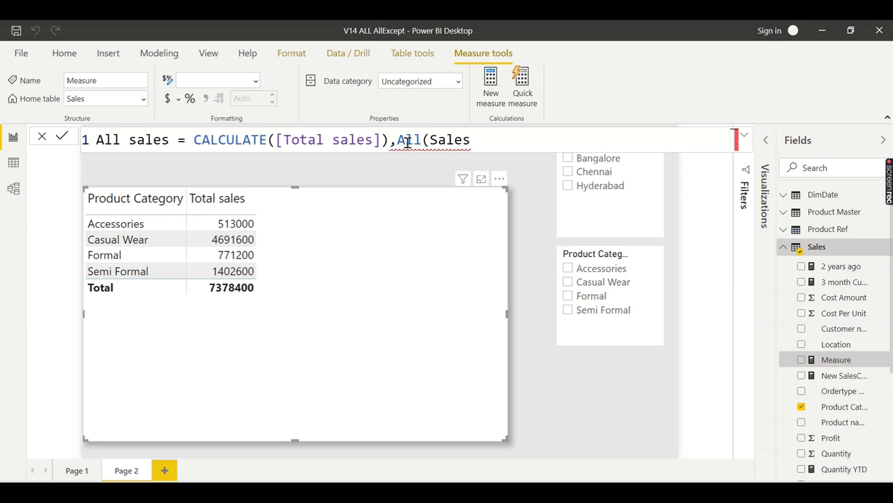
pyautogui.write(')')
pyautogui.press('BackSpace')
pyautogui.press('BackSpace')
pyautogui.press('BackSpace')
pyautogui.press('BackSpace')
pyautogui.press('BackSpace')
pyautogui.press('BackSpace')
pyautogui.press('BackSpace')
pyautogui.press('BackSpace')
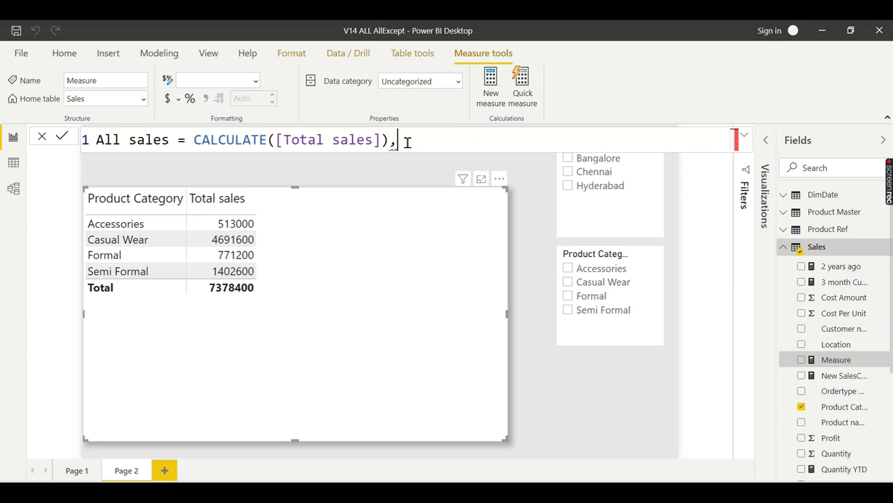
pyautogui.press('BackSpace')
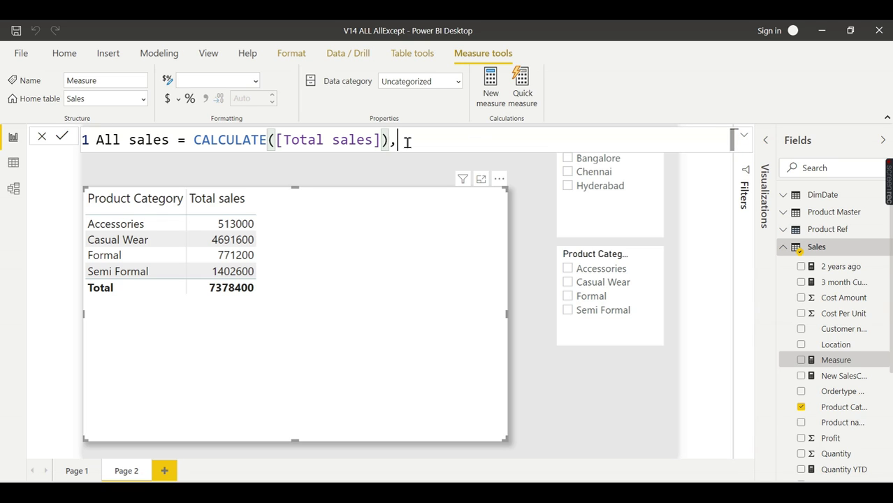
pyautogui.write(',All(')
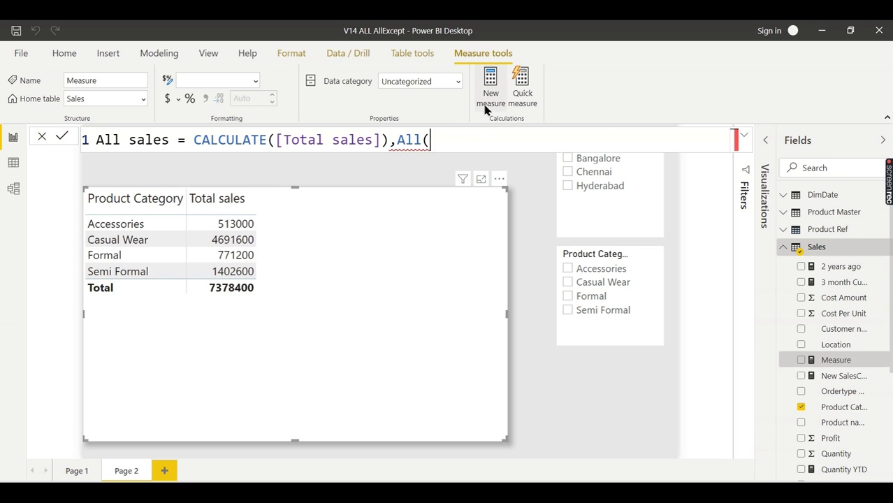
pyautogui.click(389, 140)
pyautogui.press('BackSpace')
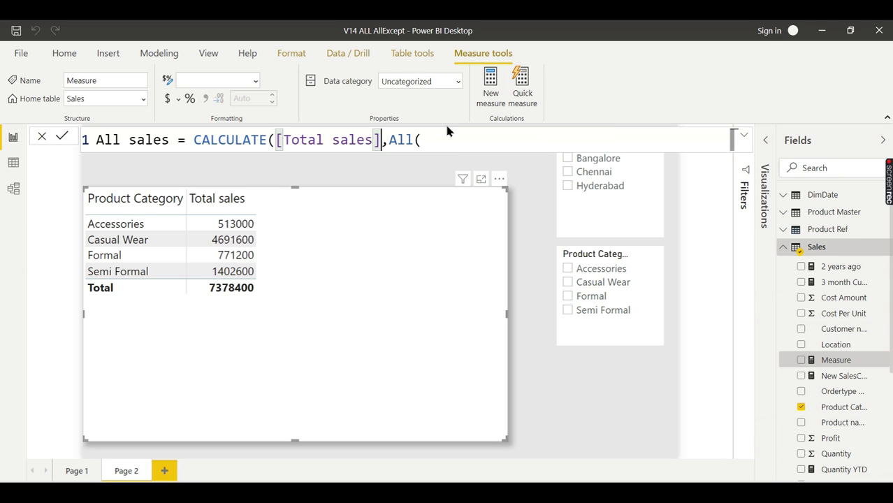
pyautogui.press('End')
pyautogui.press('BackSpace')
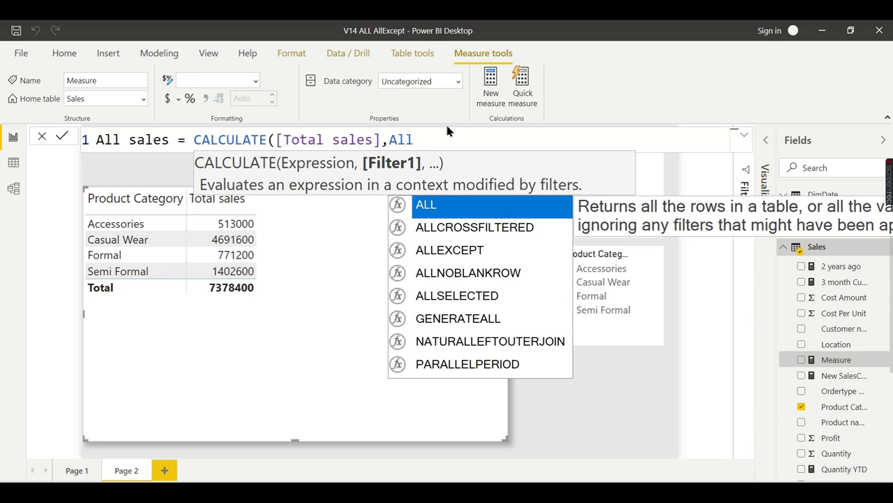
pyautogui.write('(')
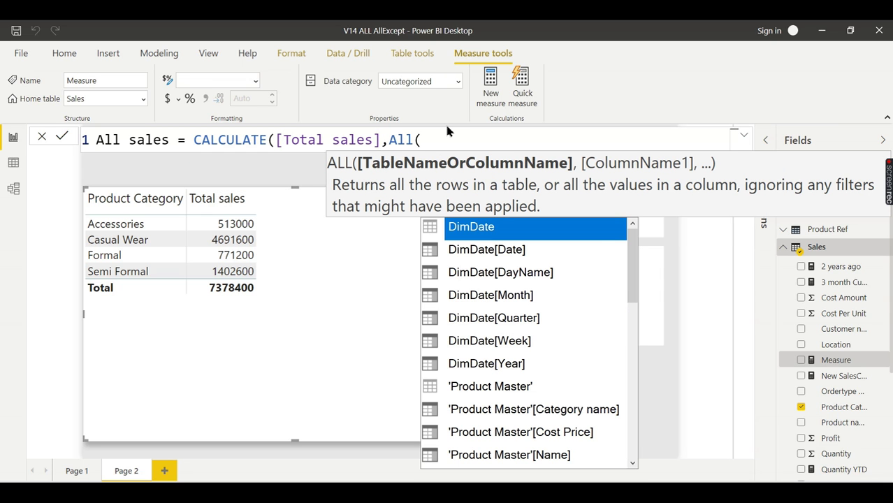
pyautogui.write('Sal')
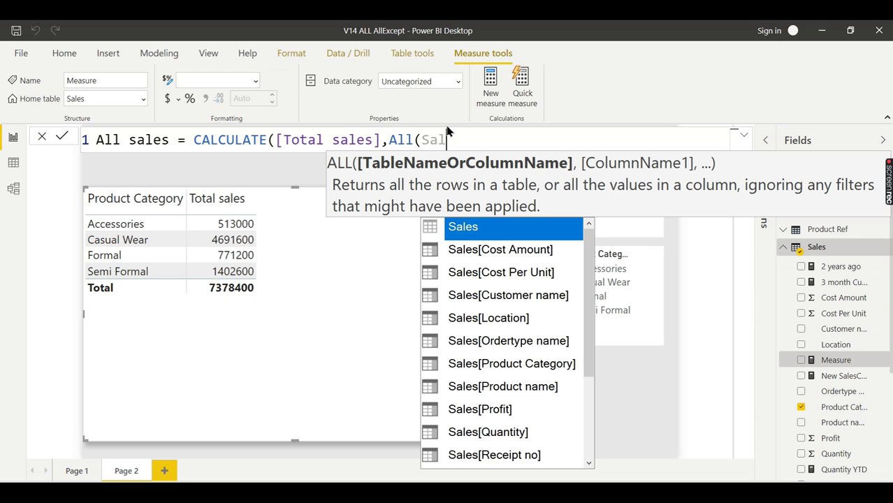
pyautogui.click(488, 238)
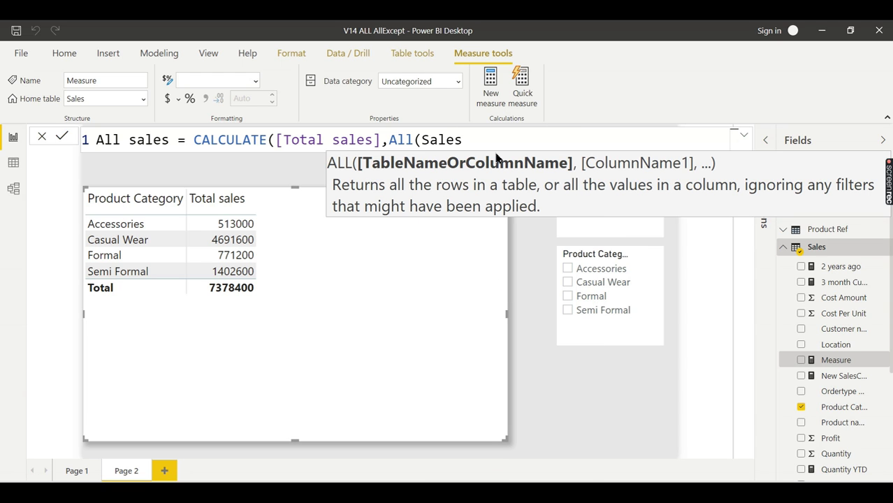
pyautogui.write('))')
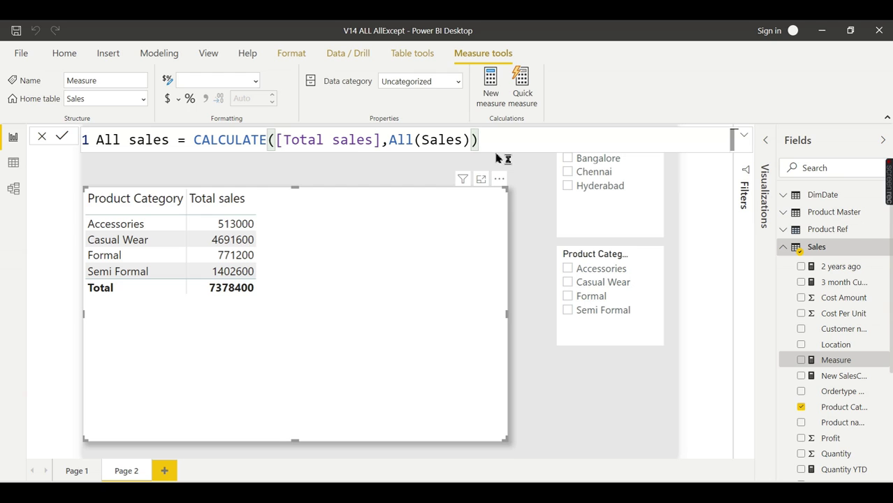
pyautogui.press('Return')
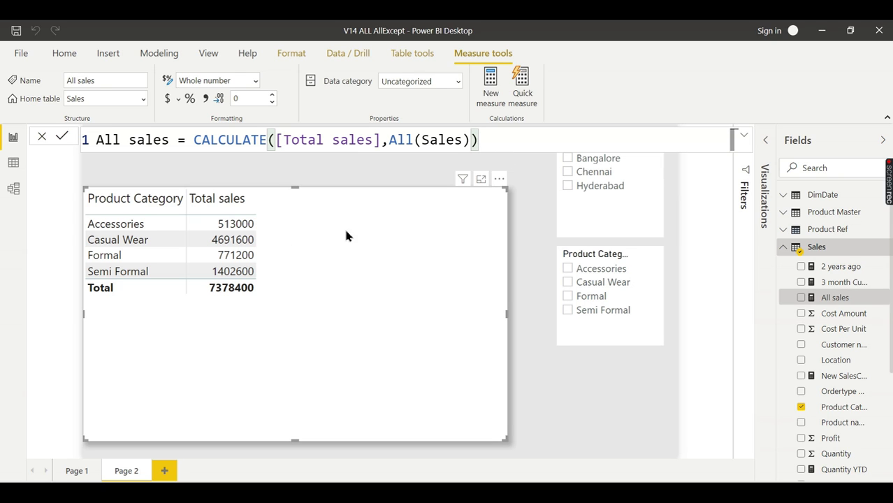
# Add All sales as a table column showing 7378400 per category, and lower the table's top edge
pyautogui.click(801, 298)
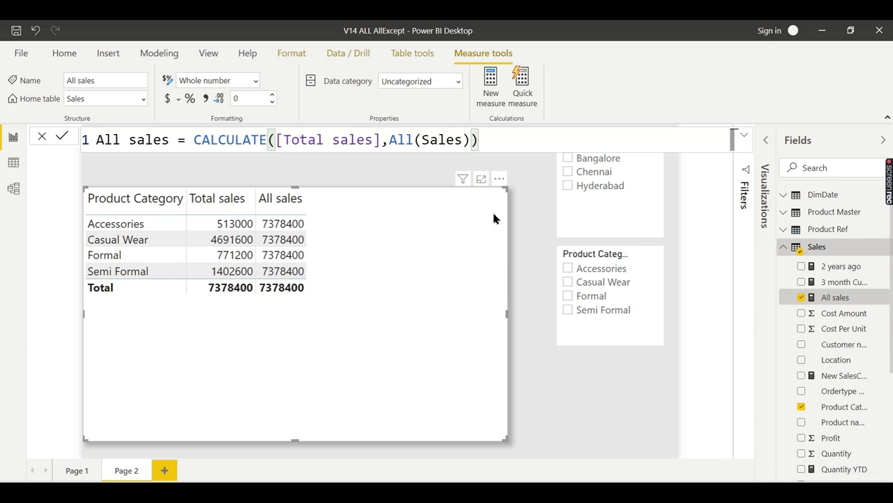
pyautogui.moveTo(508, 217); pyautogui.dragTo(511, 233)
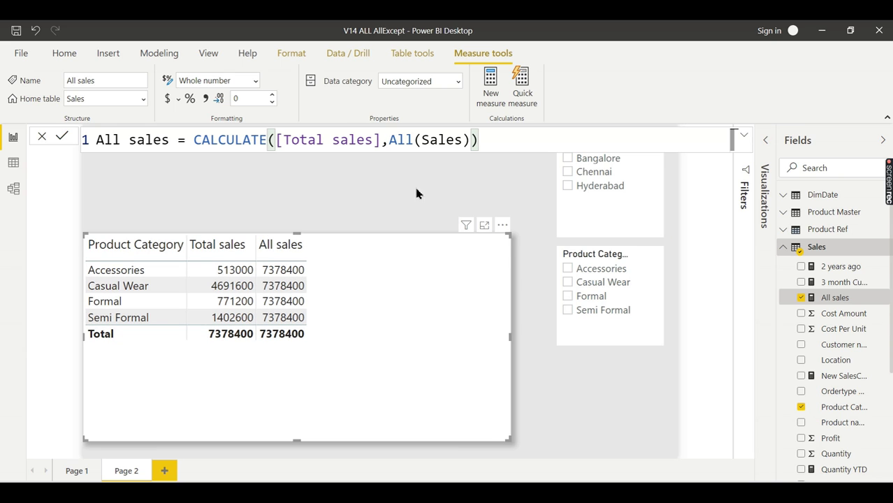
pyautogui.click(416, 194)
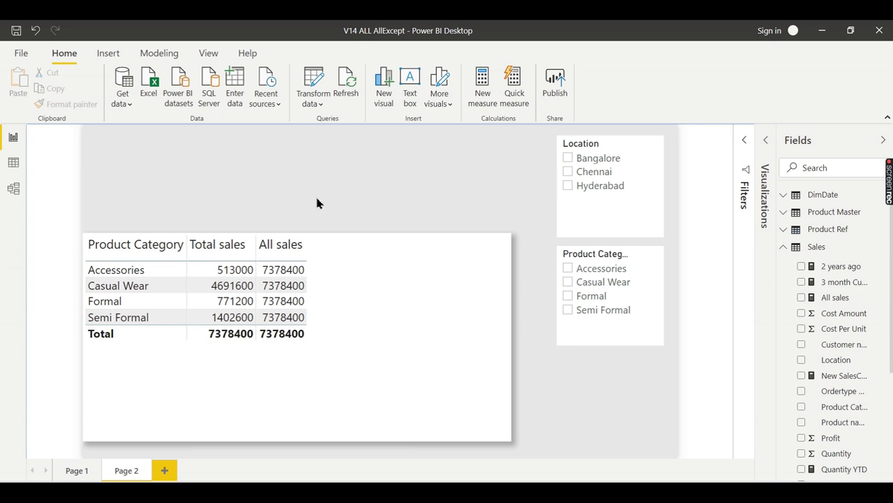
# Create an All sales card and set its data label display units to None
pyautogui.click(801, 298)
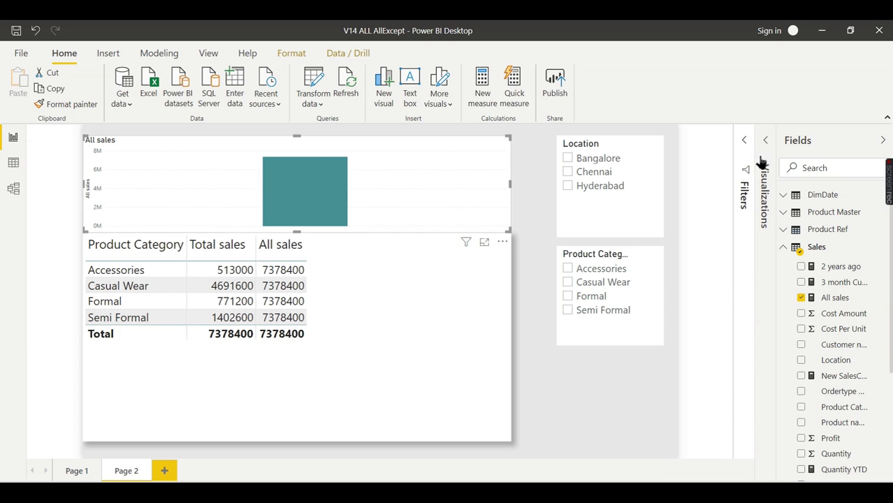
pyautogui.click(766, 141)
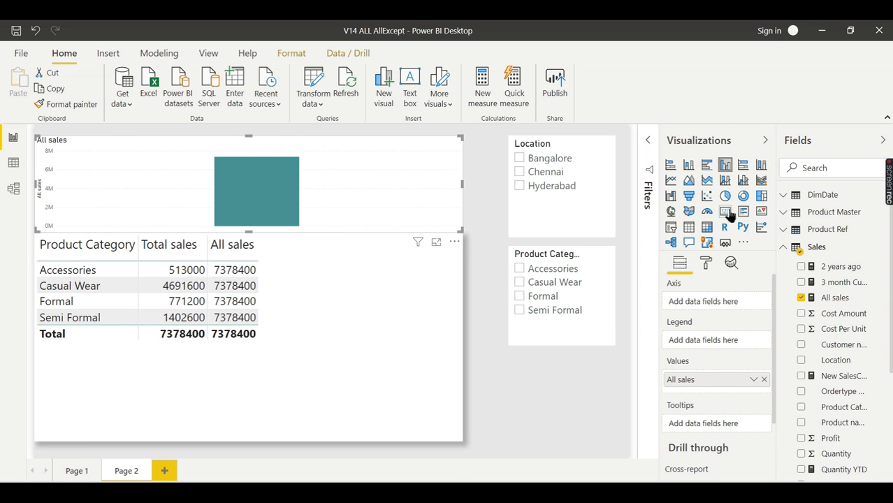
pyautogui.click(725, 212)
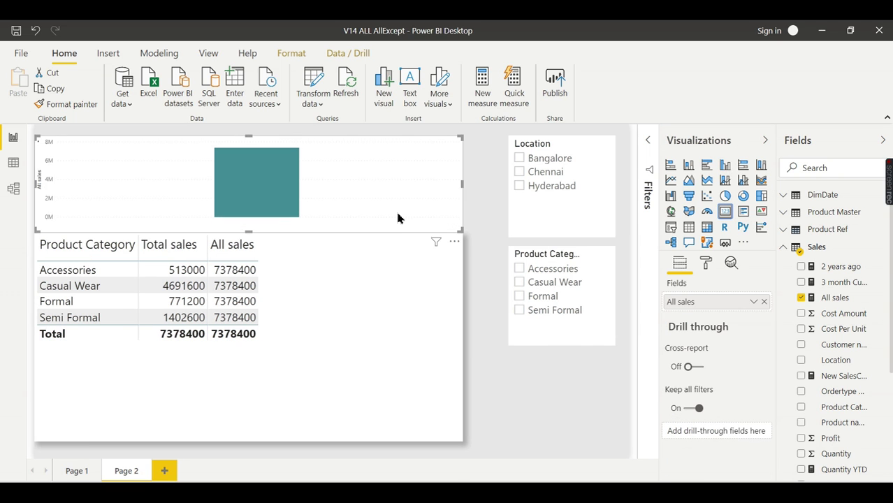
pyautogui.click(704, 265)
pyautogui.click(711, 311)
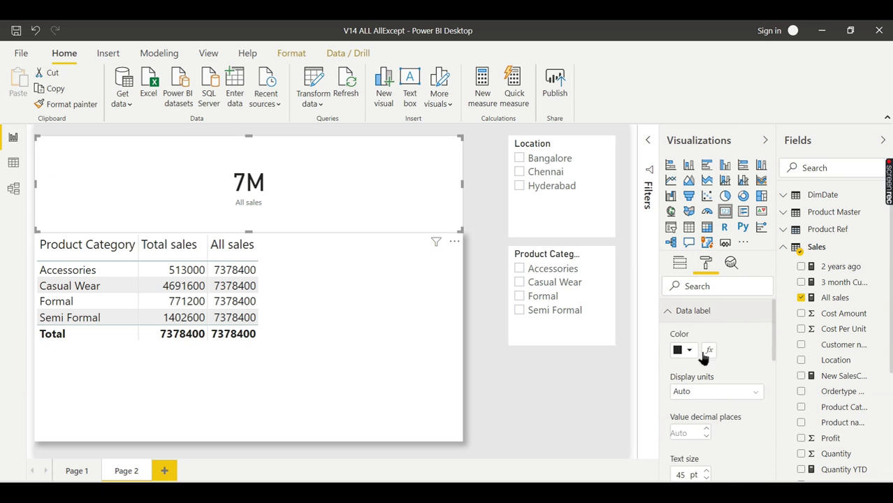
pyautogui.click(715, 392)
pyautogui.click(672, 316)
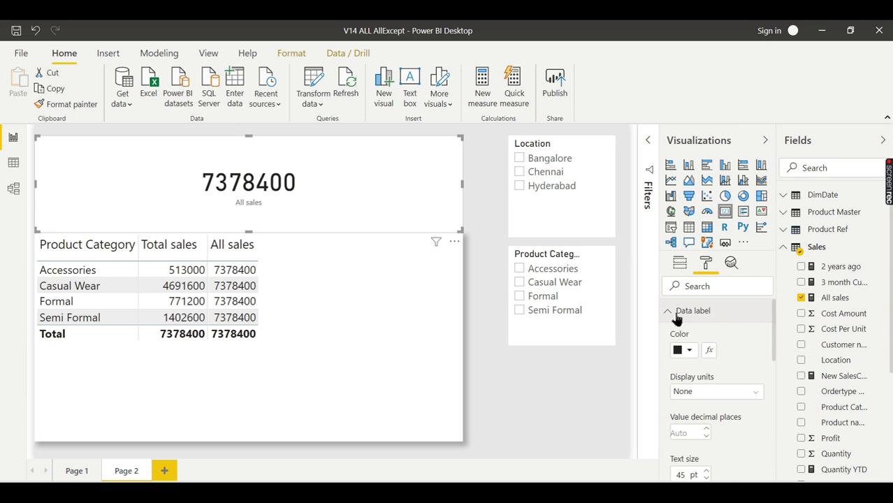
pyautogui.click(670, 312)
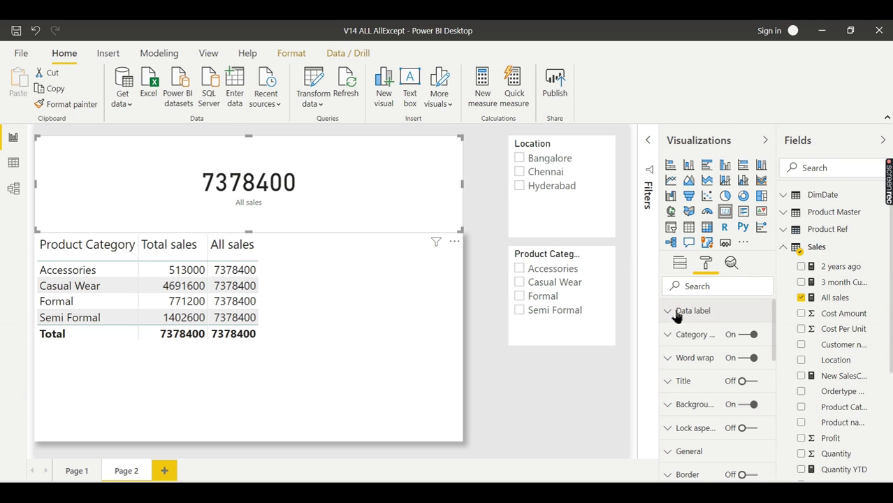
# Set the card's category label text size to 17 pt and shrink the card
pyautogui.click(716, 338)
pyautogui.scroll(-2, 722, 367)
pyautogui.scroll(2, 702, 357)
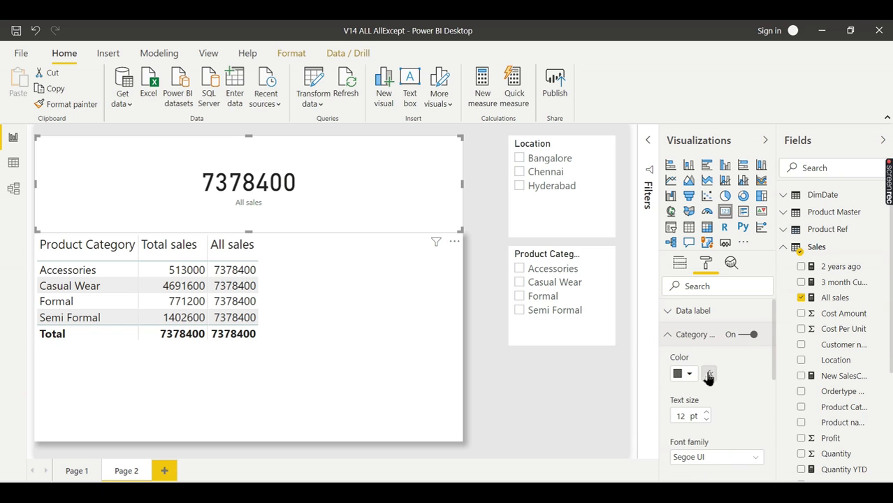
pyautogui.click(705, 413)
pyautogui.click(705, 413)
pyautogui.click(706, 413)
pyautogui.click(705, 413)
pyautogui.click(706, 413)
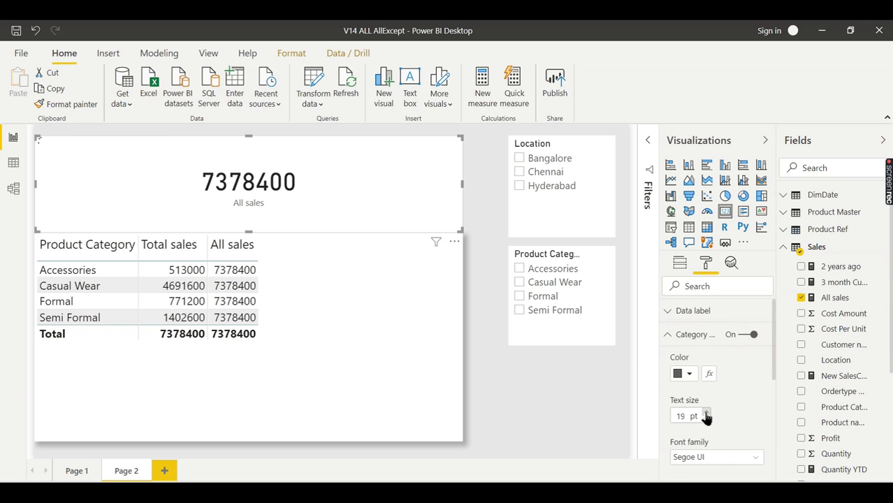
pyautogui.click(706, 418)
pyautogui.click(705, 419)
pyautogui.click(705, 419)
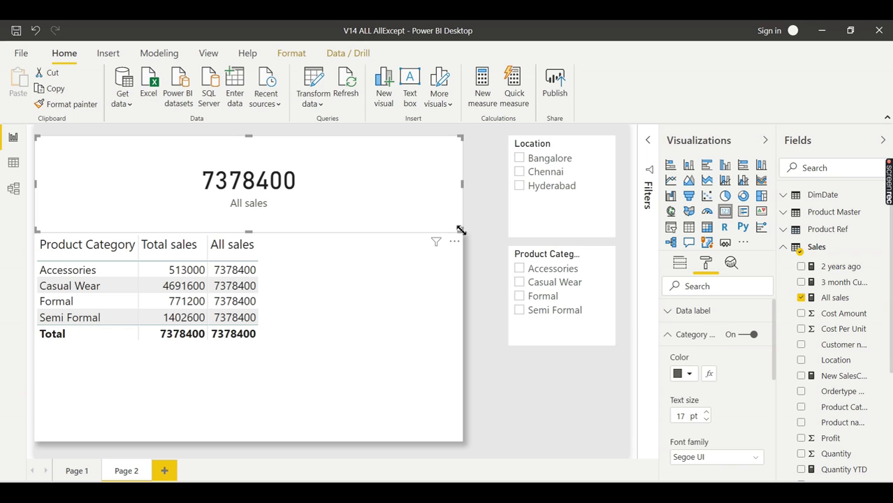
pyautogui.moveTo(460, 230); pyautogui.dragTo(235, 198)
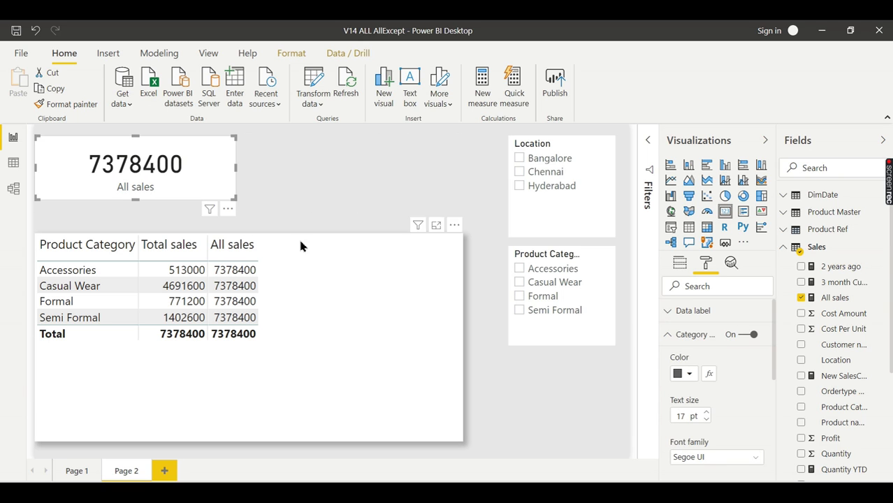
# In Data view, move from Product Master and Product Ref to the Sales table's rows
pyautogui.click(13, 163)
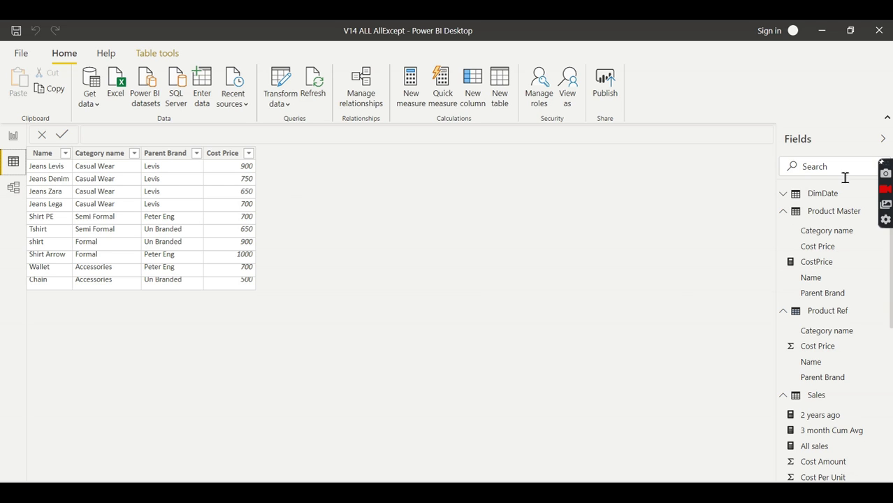
pyautogui.click(794, 212)
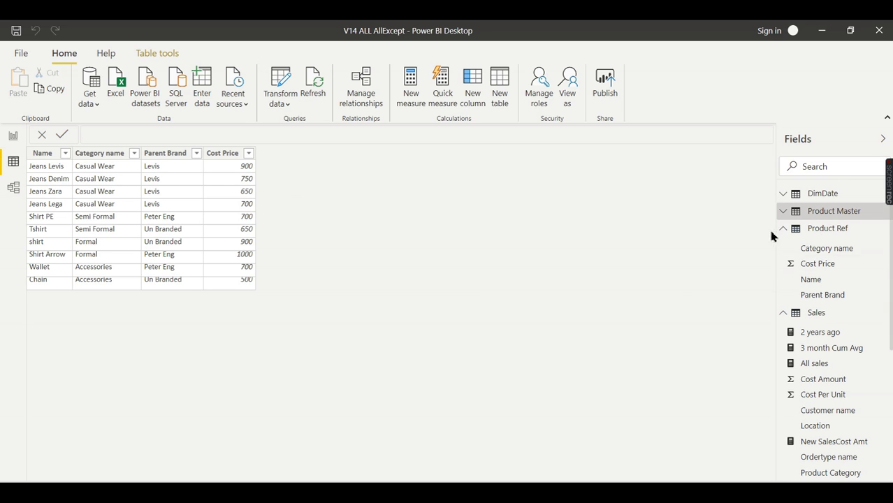
pyautogui.click(785, 229)
pyautogui.click(818, 246)
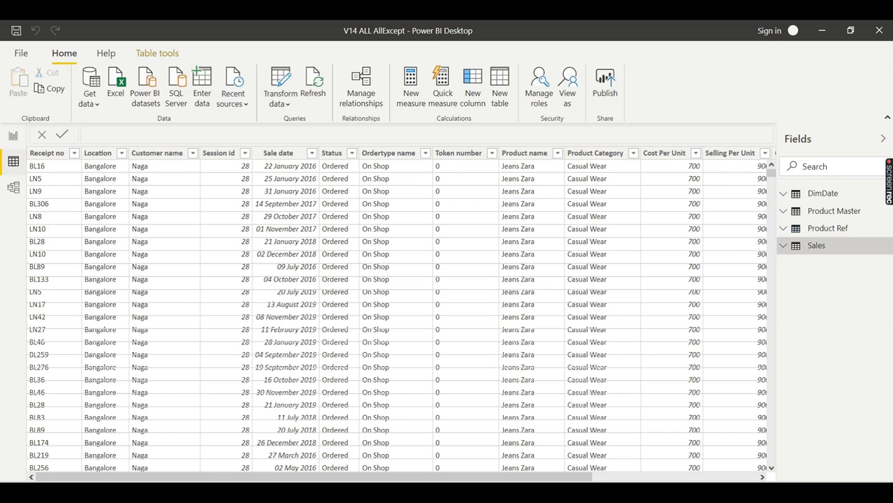
# Toggle the Chennai and Accessories slicer filters off, then view the All sales formula
pyautogui.click(12, 137)
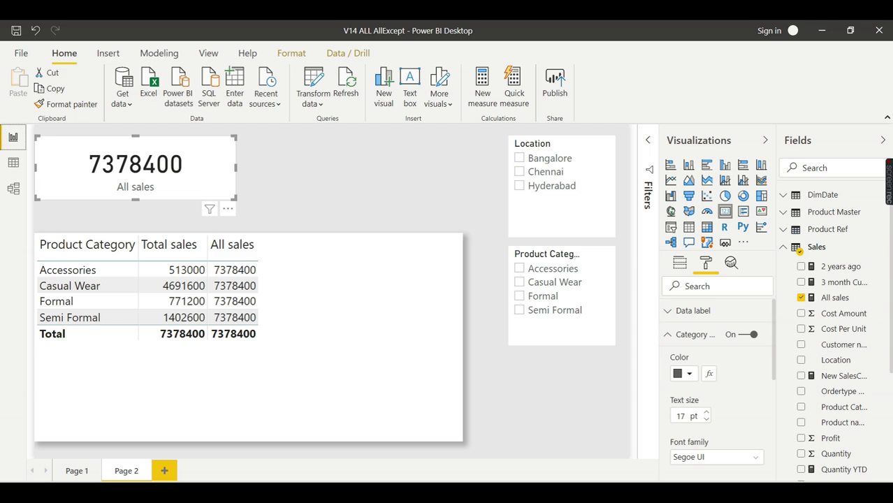
pyautogui.click(545, 172)
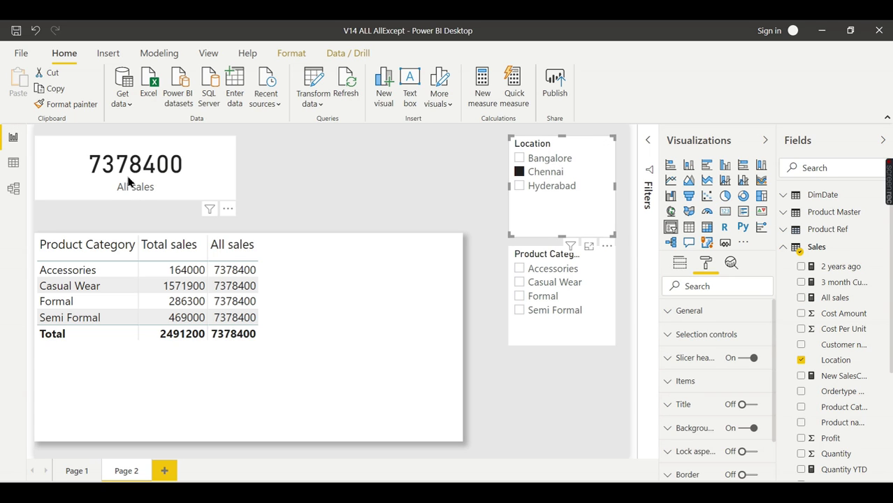
pyautogui.click(545, 269)
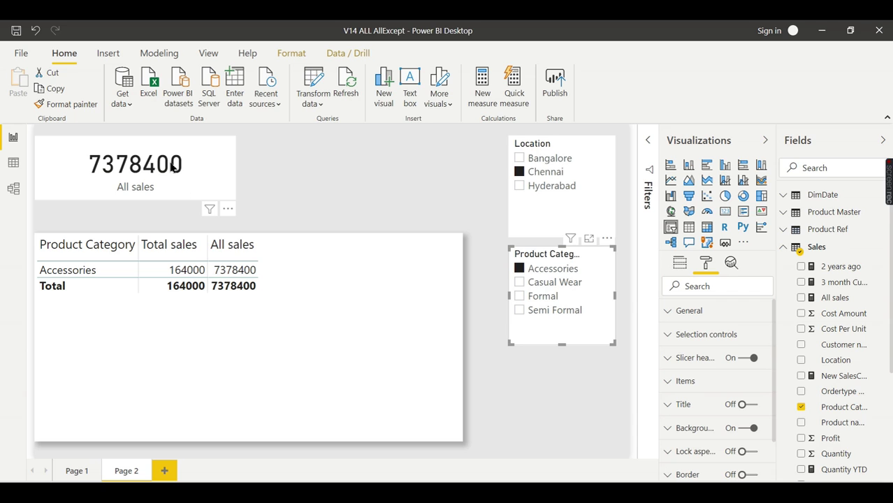
pyautogui.click(521, 172)
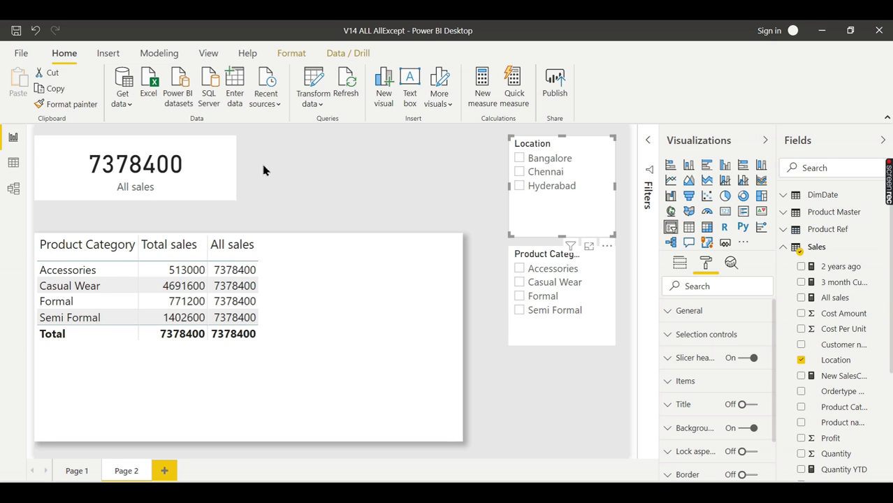
pyautogui.click(835, 297)
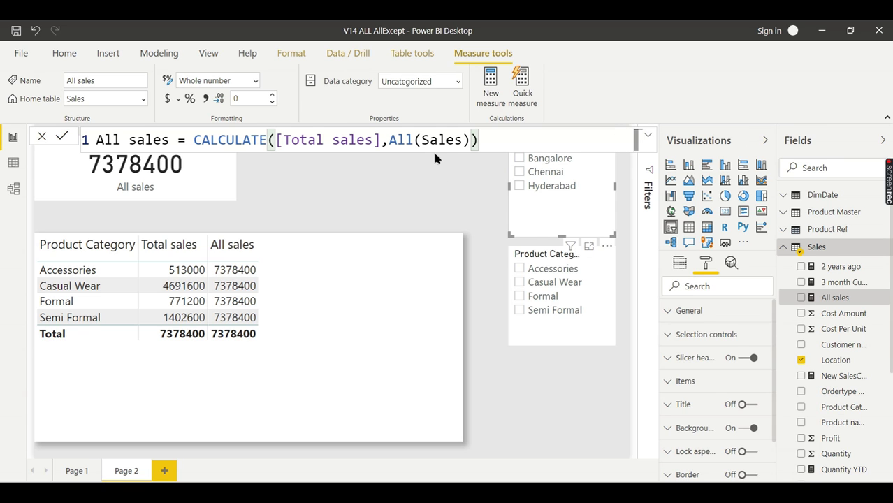
pyautogui.click(471, 217)
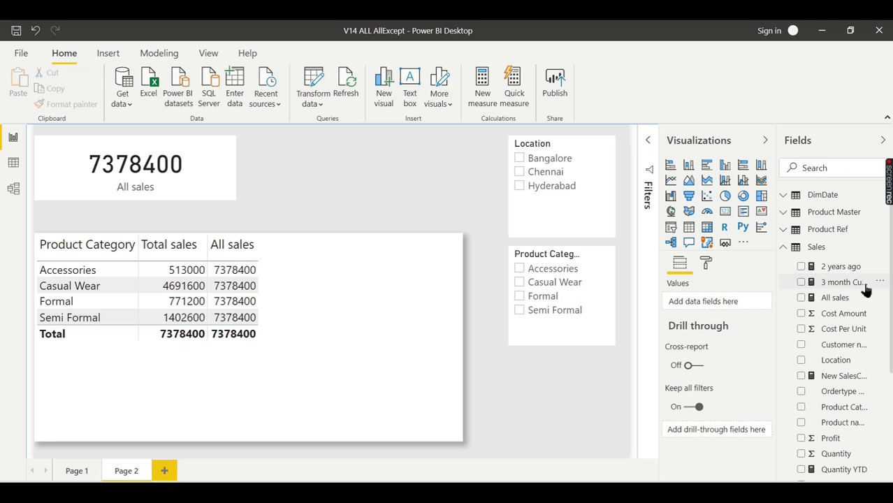
# Start a new measure and name it % Cat Sales
pyautogui.click(847, 299)
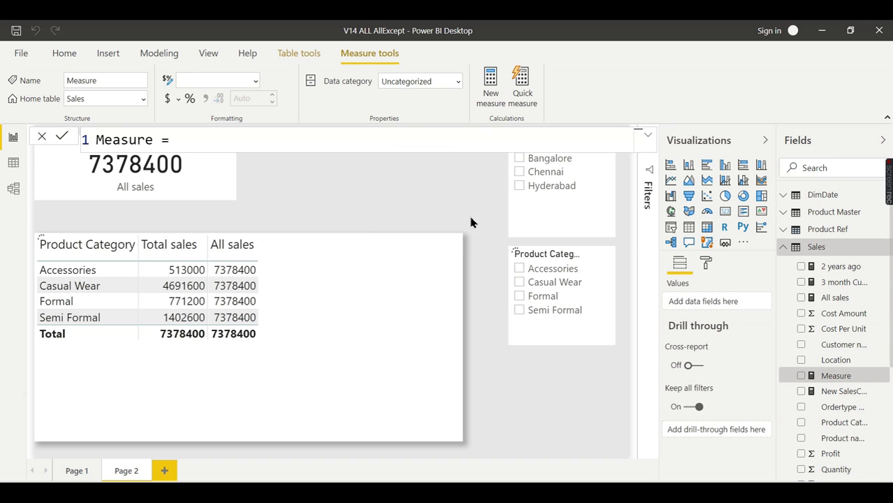
pyautogui.doubleClick(105, 145)
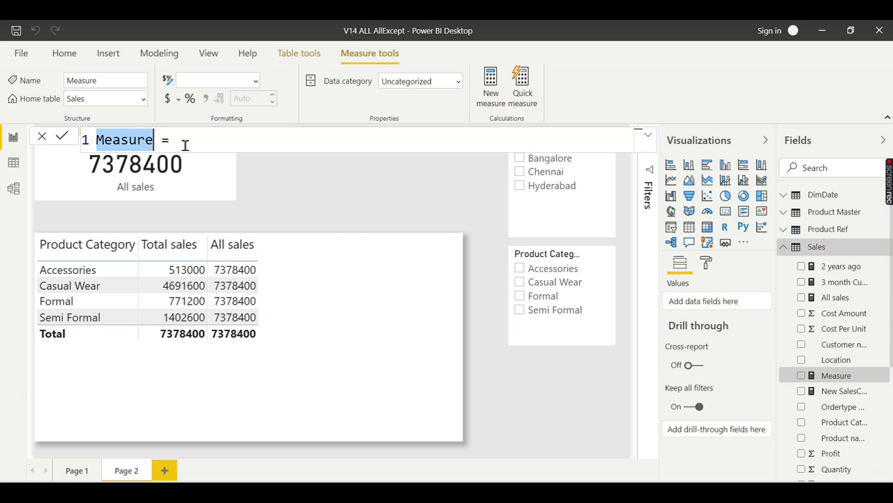
pyautogui.write('%')
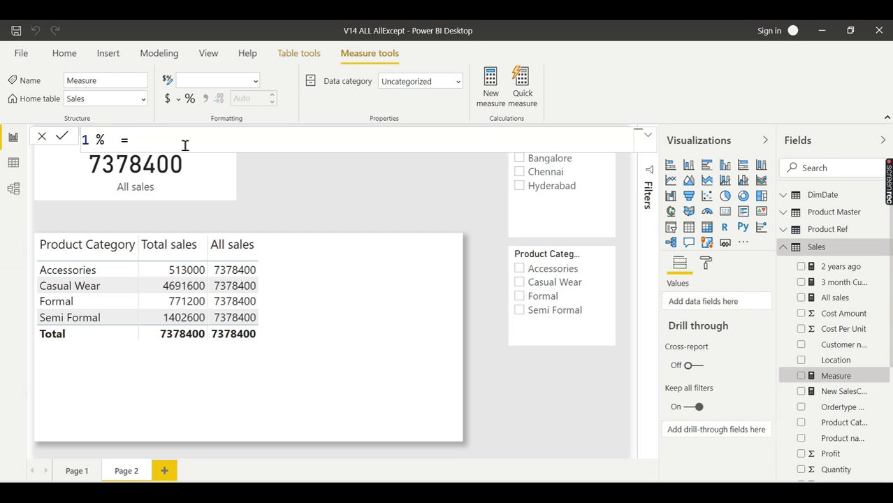
pyautogui.write(' Cate ')
pyautogui.write('Sales')
pyautogui.press('Left')
pyautogui.press('Left')
pyautogui.press('Left')
pyautogui.press('Left')
pyautogui.press('Left')
pyautogui.press('Left')
pyautogui.press('BackSpace')
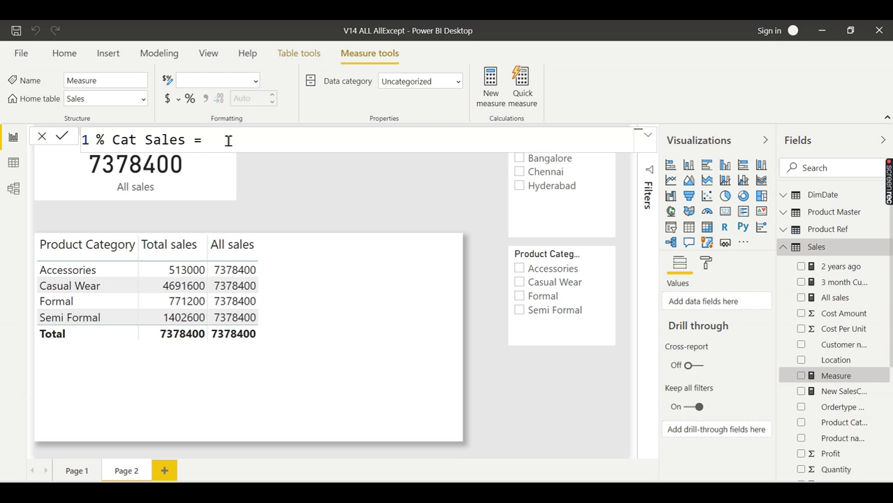
# Write its formula as DIVIDE([Total sales],[All sales])
pyautogui.write('ca')
pyautogui.press('BackSpace')
pyautogui.press('BackSpace')
pyautogui.write('div')
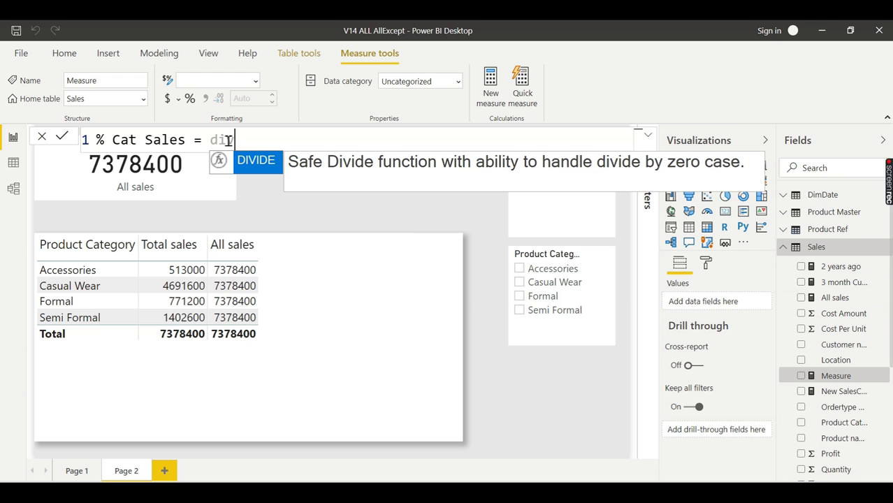
pyautogui.press('Tab')
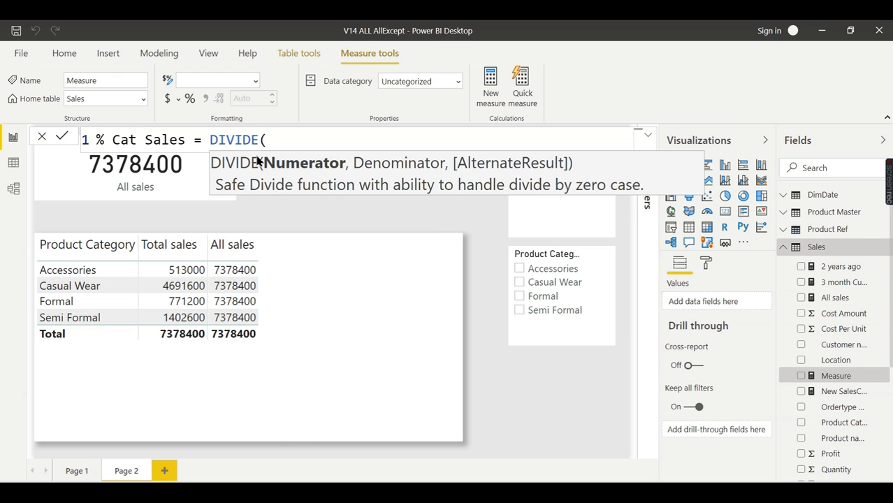
pyautogui.write('to')
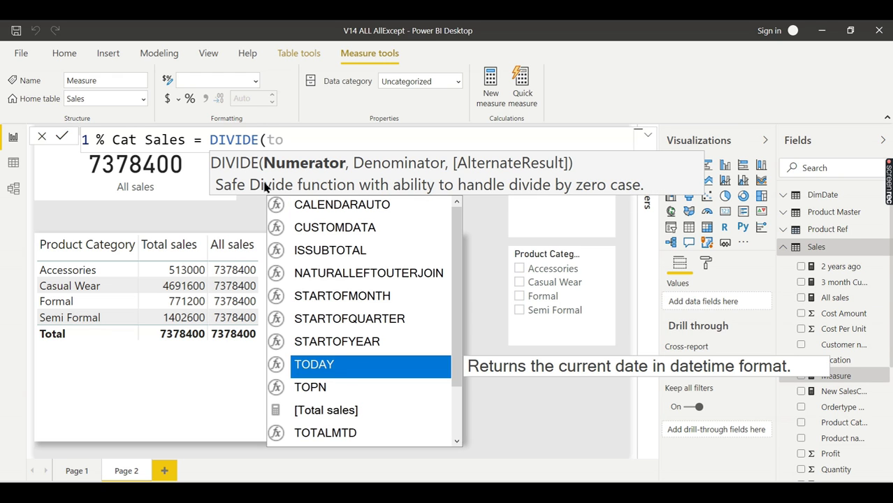
pyautogui.click(334, 411)
pyautogui.write(',')
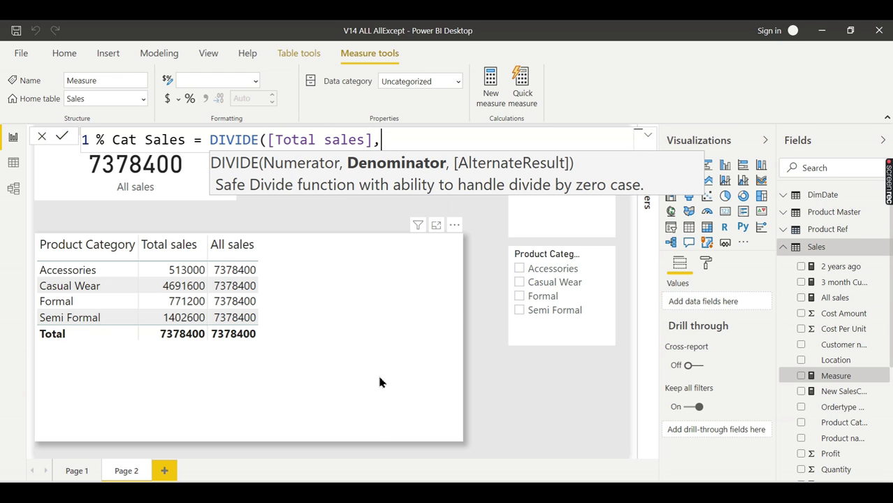
pyautogui.write('All')
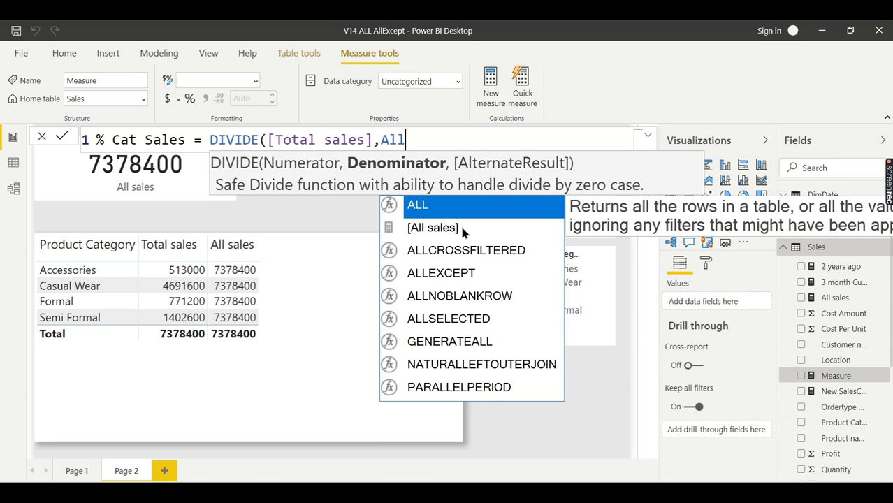
pyautogui.click(462, 229)
# Commit the % Cat Sales measure and delete the accidental chart it created on the page
pyautogui.write(')')
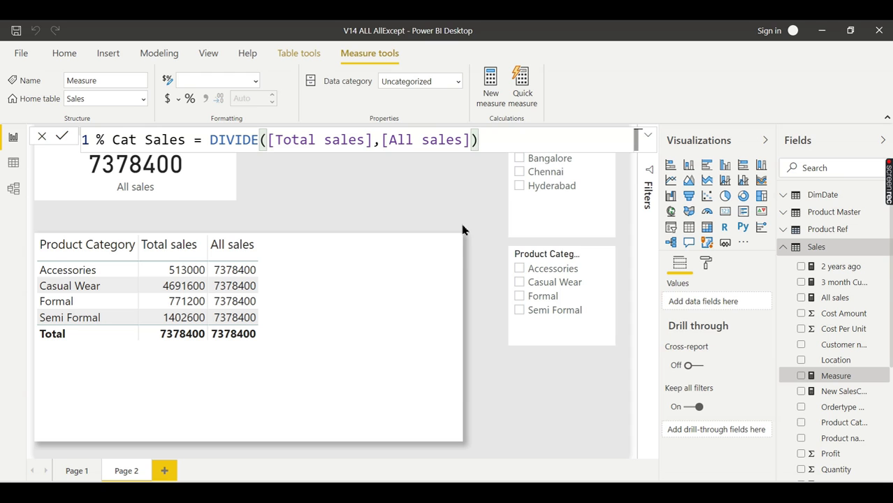
pyautogui.press('Return')
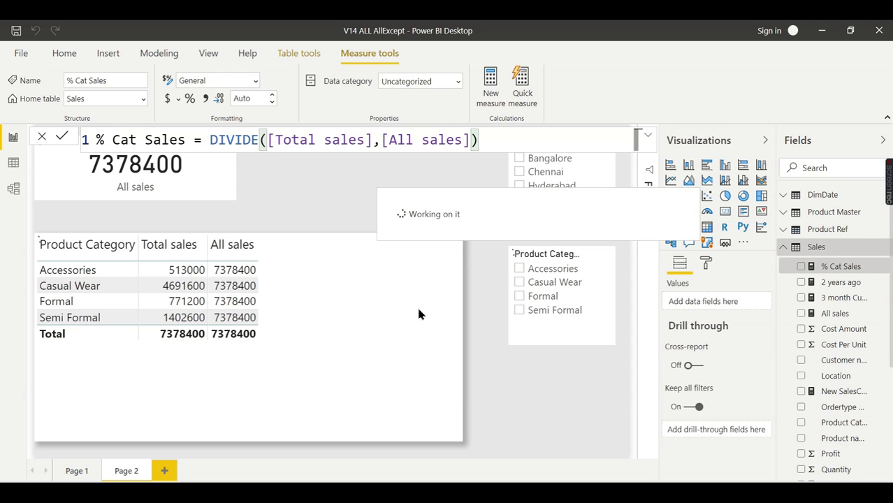
pyautogui.click(801, 266)
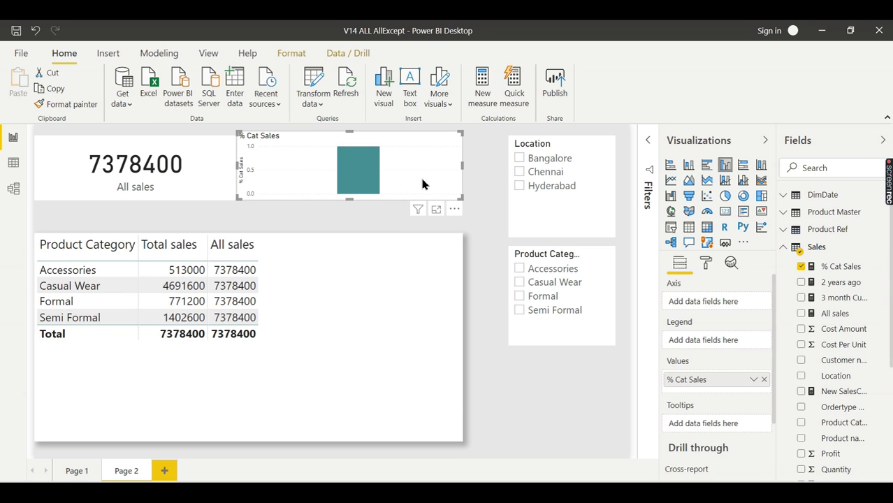
pyautogui.press('Delete')
# Add % Cat Sales to the category table, formatted as Percentage with 2 decimals
pyautogui.click(388, 283)
pyautogui.click(801, 266)
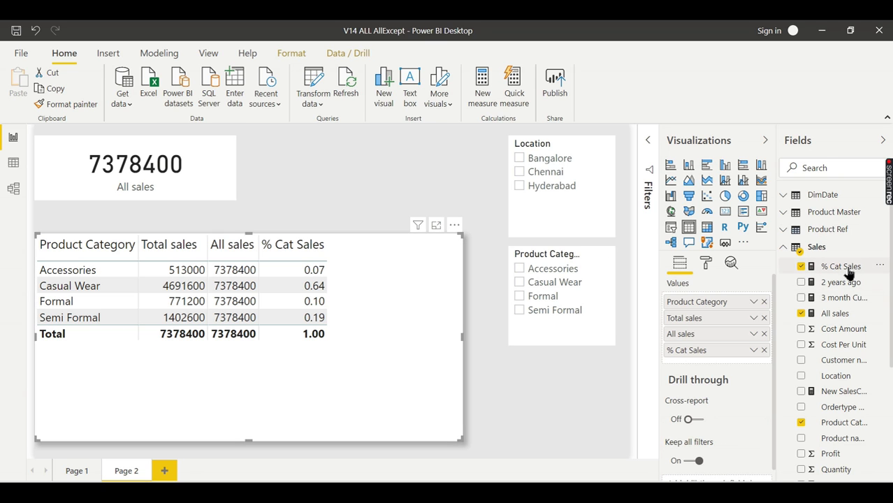
pyautogui.click(194, 100)
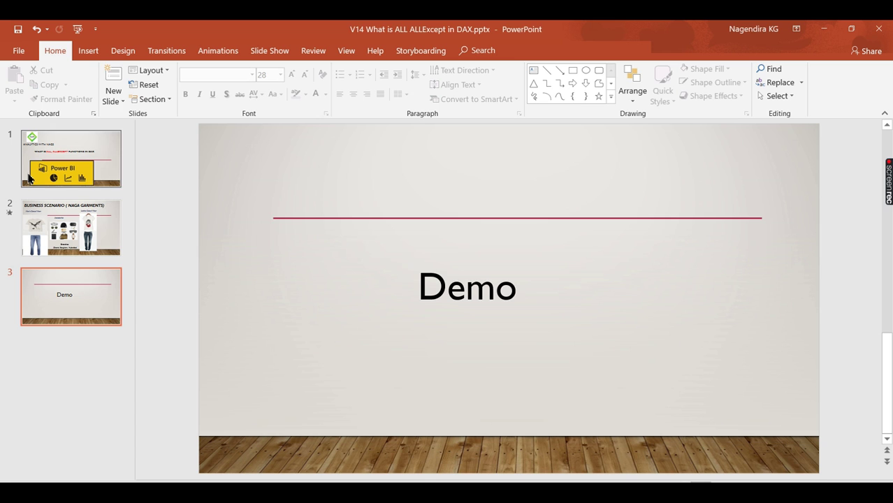
pyautogui.click(63, 161)
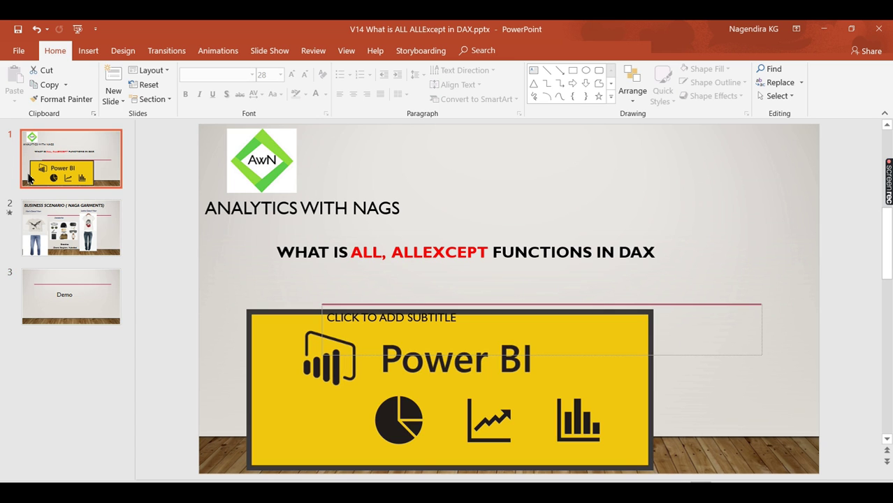
pyautogui.click(823, 28)
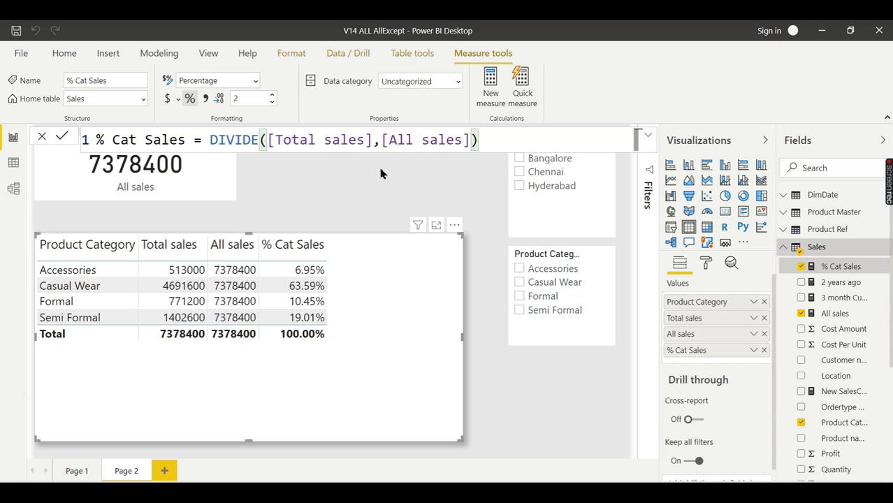
pyautogui.click(286, 177)
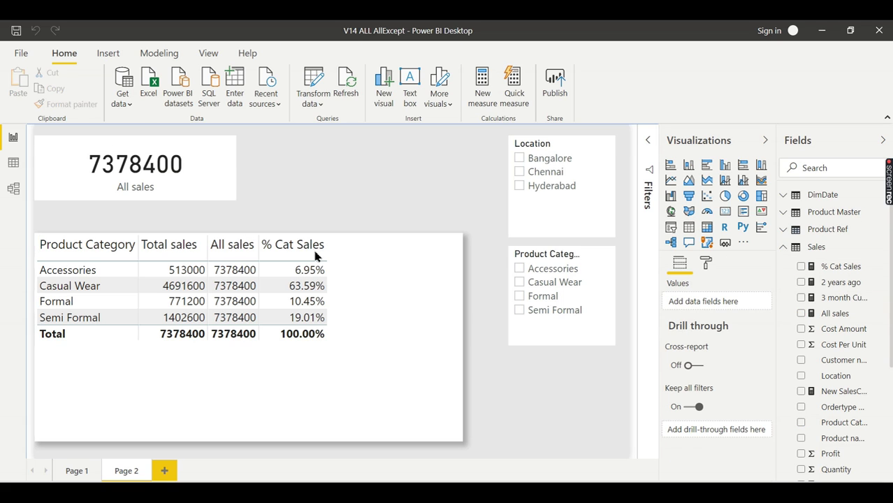
# Start a new Sales Cat AllExcept measure by pasting a copy of the All sales formula
pyautogui.click(405, 287)
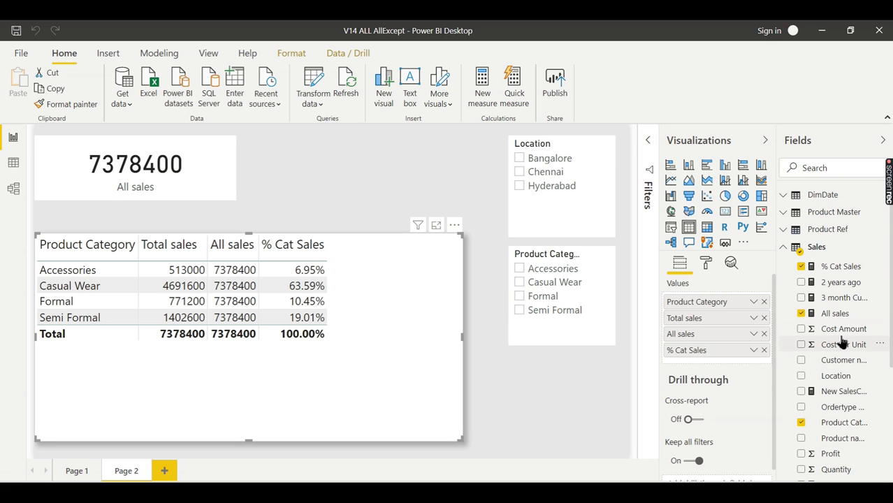
pyautogui.click(835, 313)
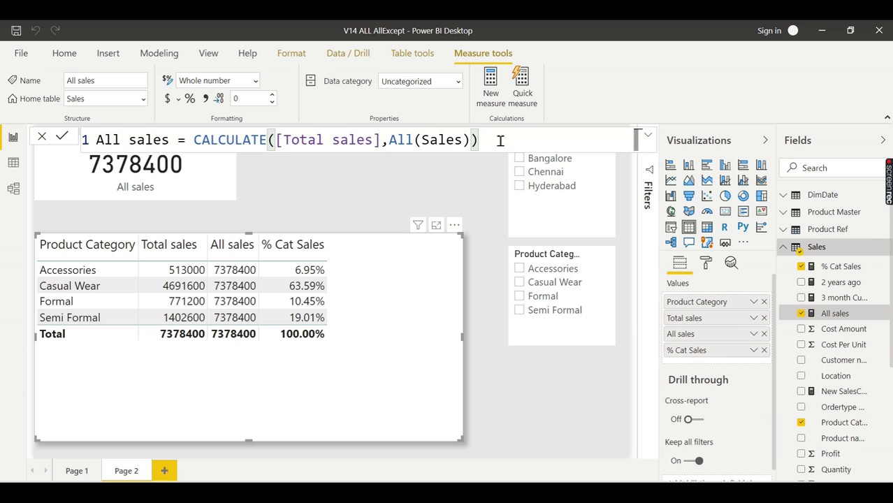
pyautogui.moveTo(498, 140); pyautogui.dragTo(23, 143)
pyautogui.hotkey('ctrl', 'c')
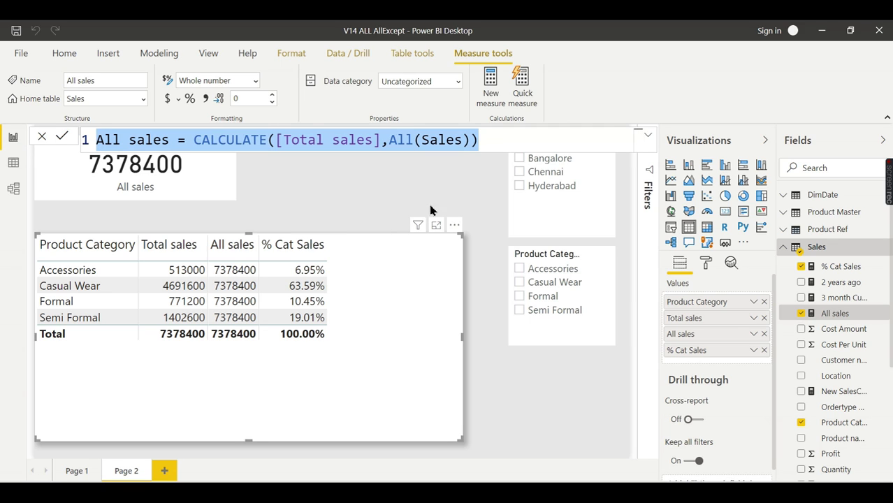
pyautogui.click(491, 90)
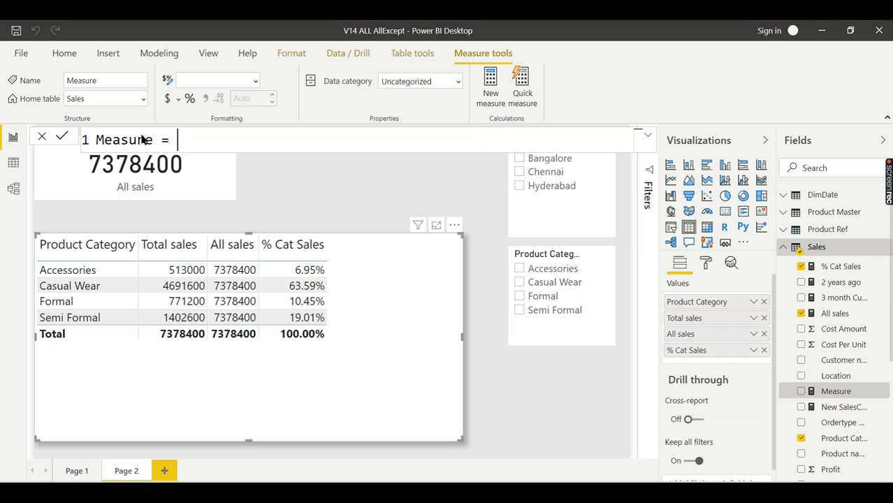
pyautogui.hotkey('ctrl', 'a')
pyautogui.write('Sales Cat AllExcept')
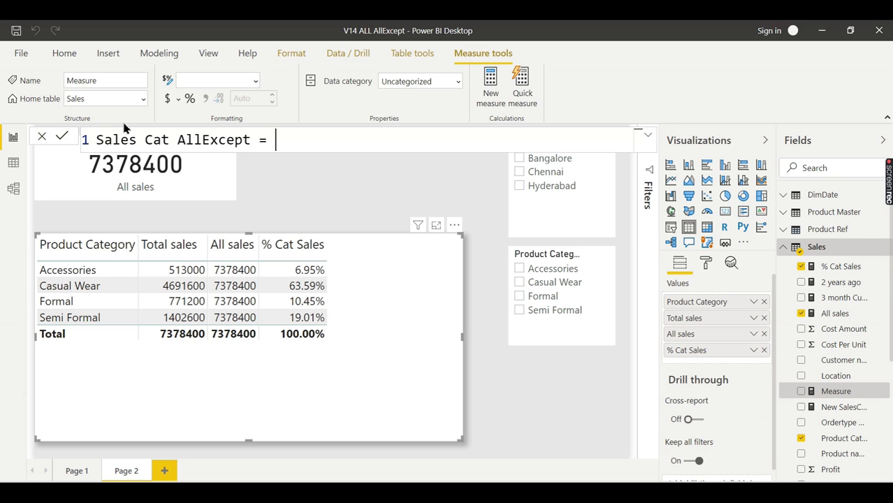
pyautogui.hotkey('ctrl', 'v')
# Rewrite its formula as CALCULATE([Total sales],ALLEXCEPT(Sales,Sales[Product Category]))
pyautogui.doubleClick(273, 140)
pyautogui.moveTo(274, 140); pyautogui.dragTo(366, 139)
pyautogui.press('BackSpace')
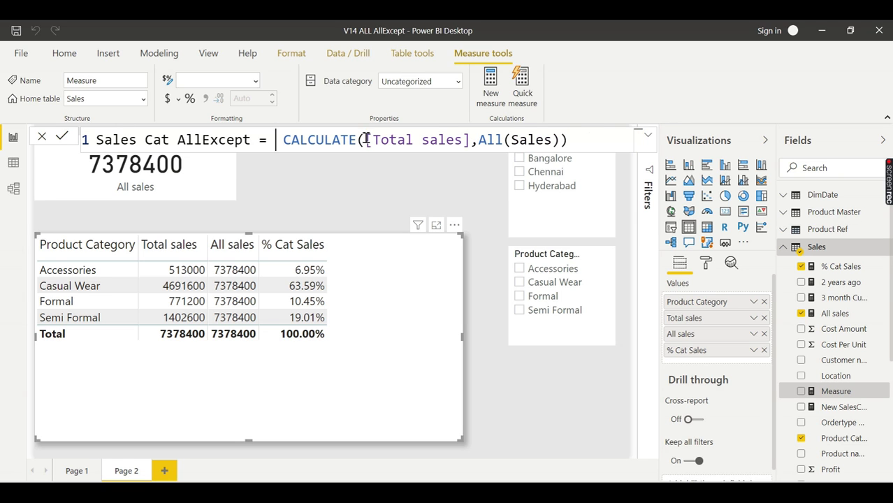
pyautogui.click(505, 140)
pyautogui.write('Ex')
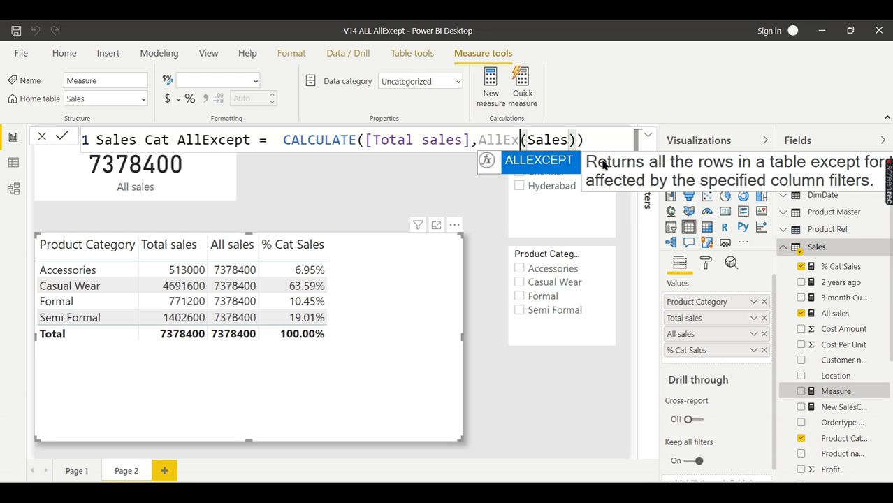
pyautogui.press('Tab')
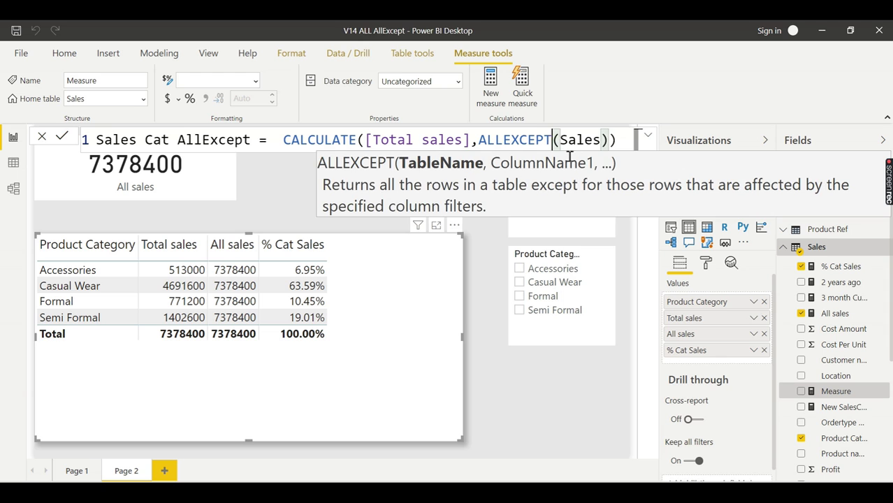
pyautogui.hotkey('shift', 'End')
pyautogui.press('Delete')
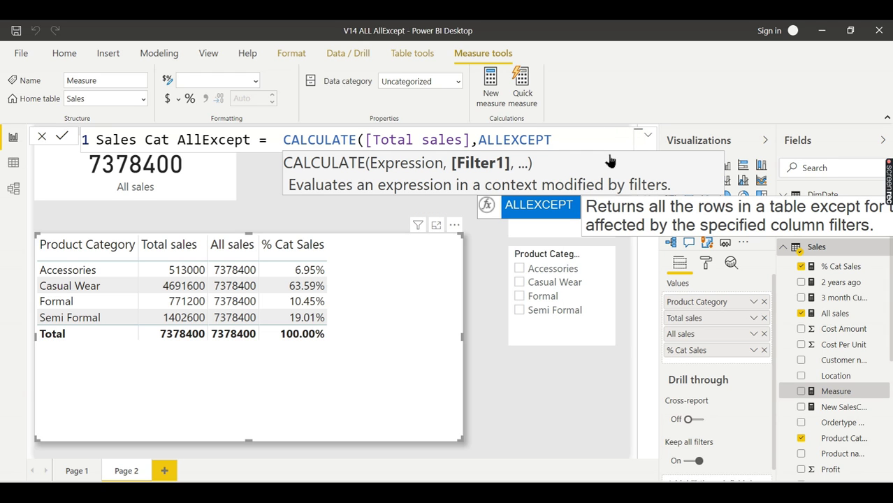
pyautogui.write('(')
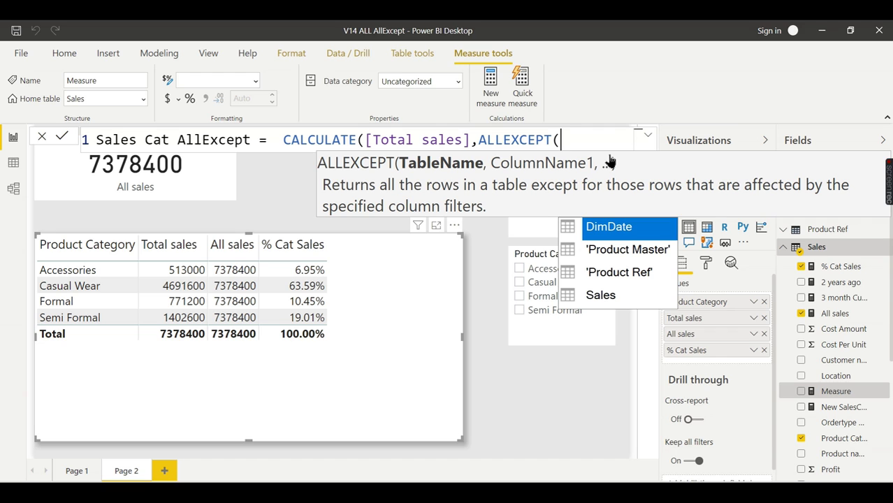
pyautogui.write('Sales')
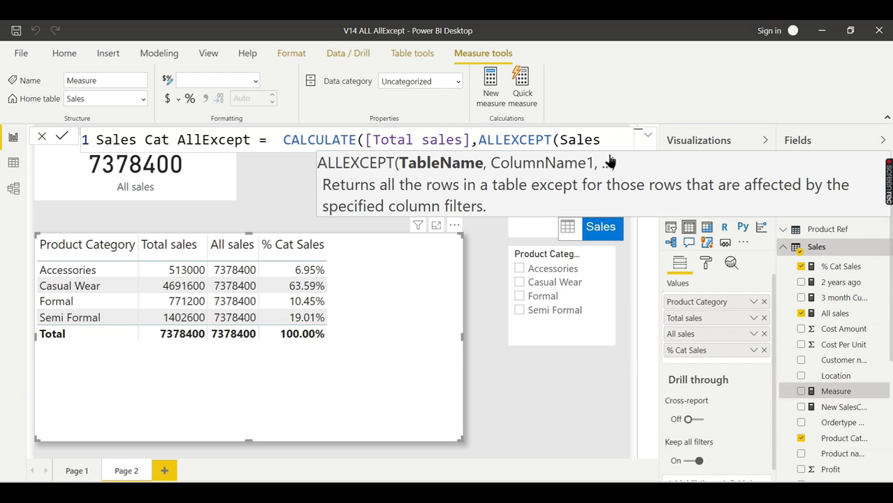
pyautogui.write(',')
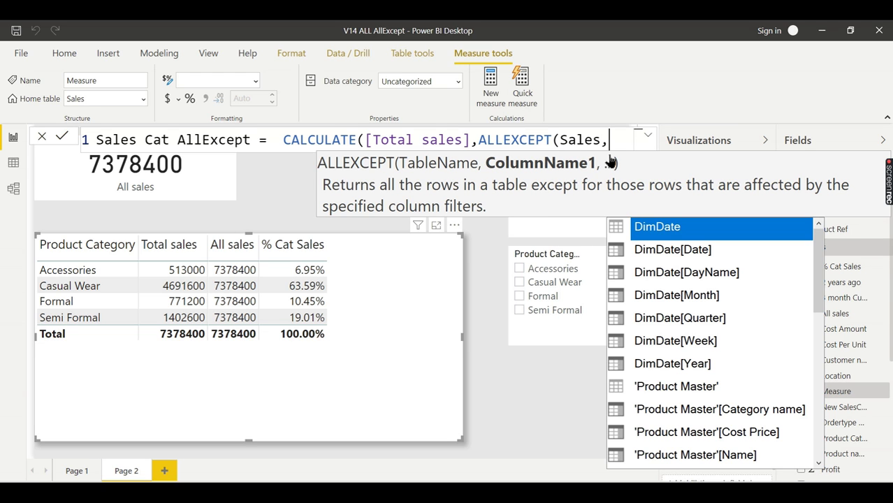
pyautogui.write('Pr')
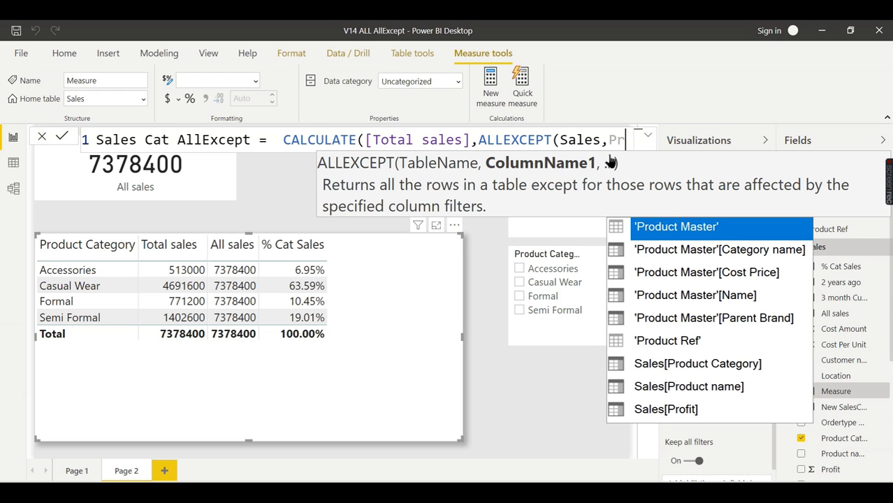
pyautogui.click(697, 366)
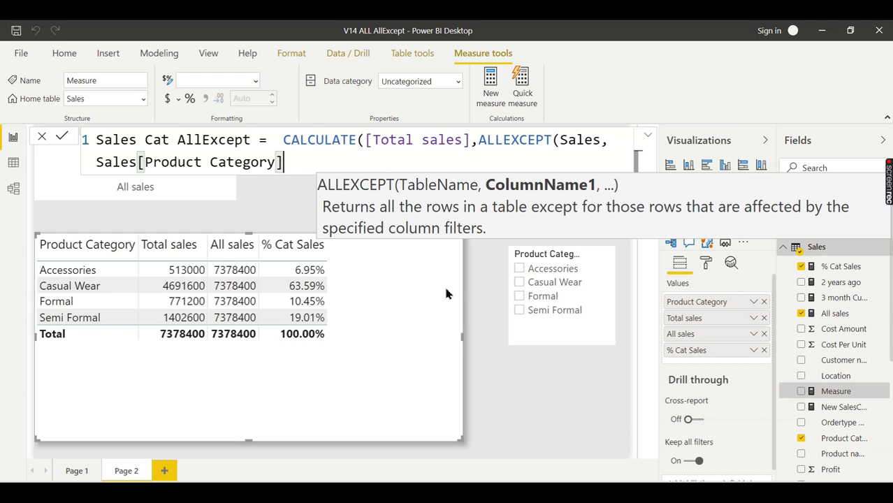
pyautogui.write(')')
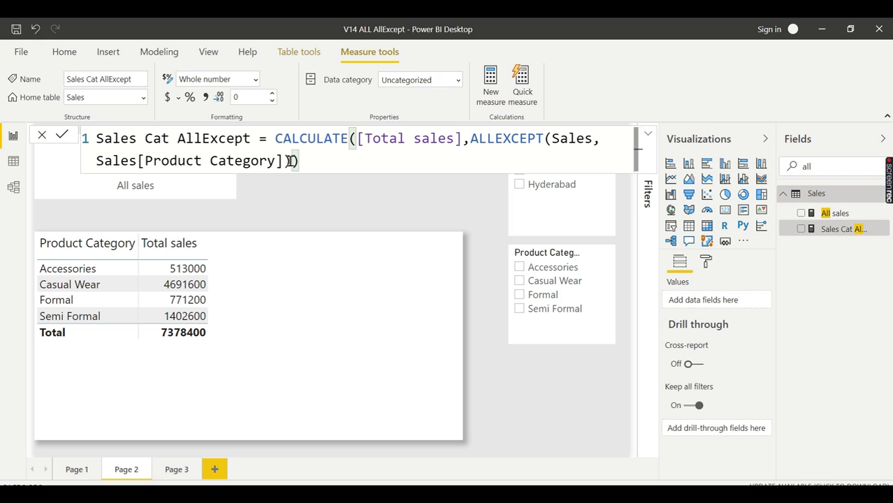
# Add Sales Cat AllExcept to the category sales table, giving a 7378400 total
pyautogui.click(315, 299)
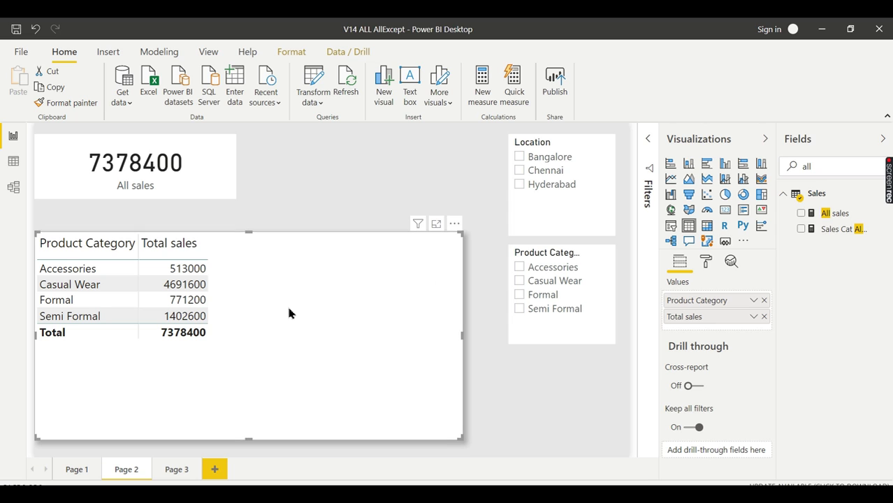
pyautogui.click(801, 229)
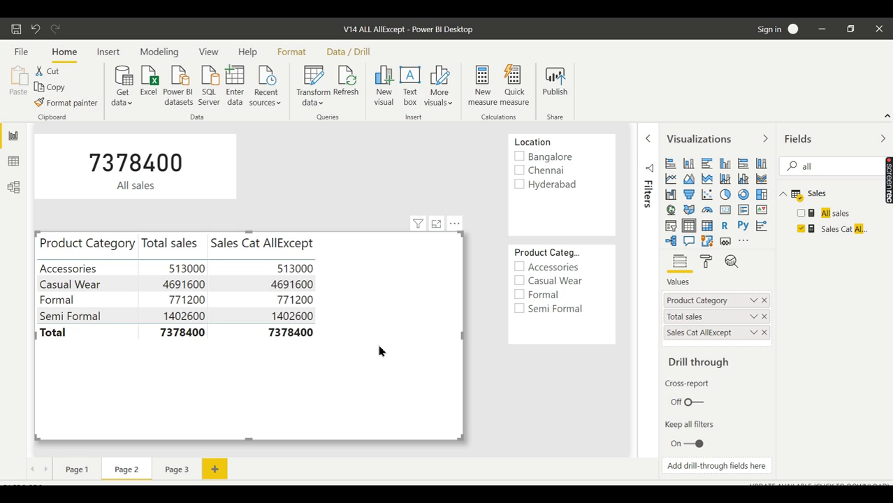
pyautogui.click(294, 149)
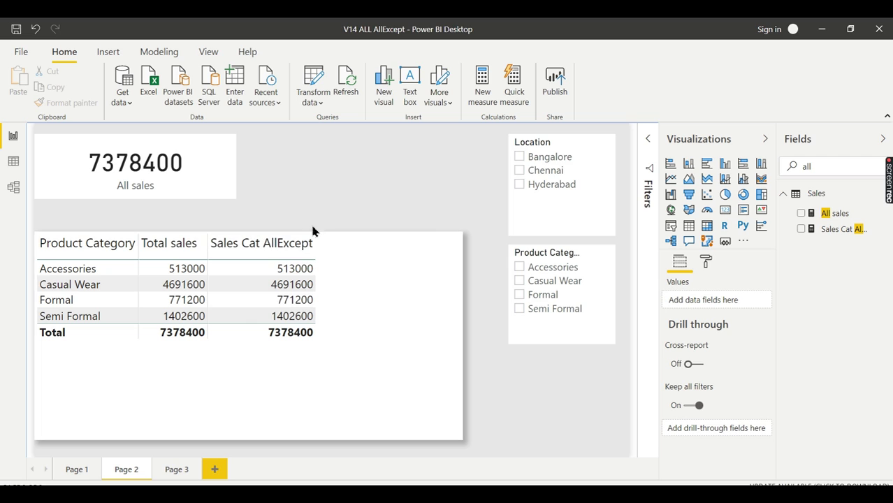
# Filter to Bangalore and review the Sales Cat AllExcept formula; Total sales drops to 2455800
pyautogui.click(535, 164)
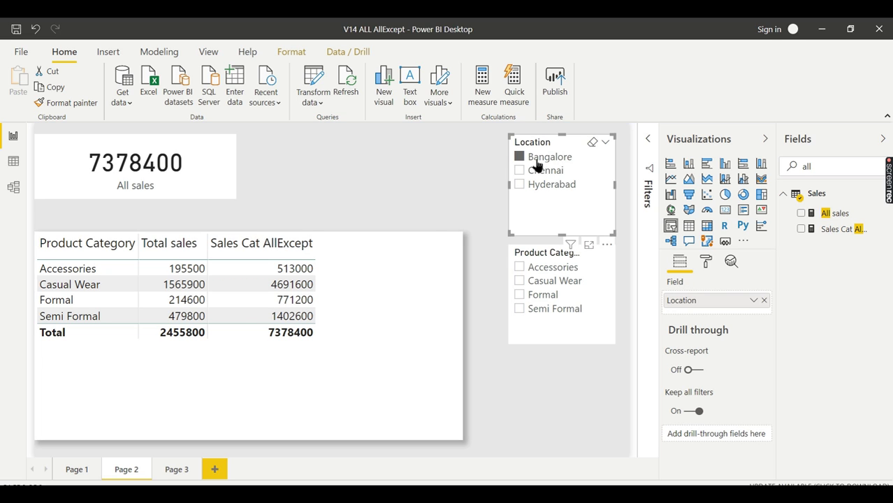
pyautogui.click(830, 229)
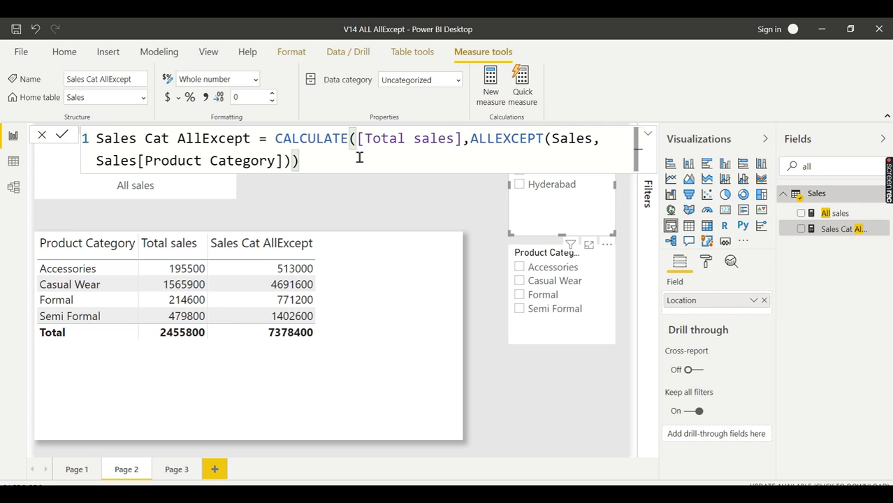
pyautogui.click(454, 148)
pyautogui.click(434, 198)
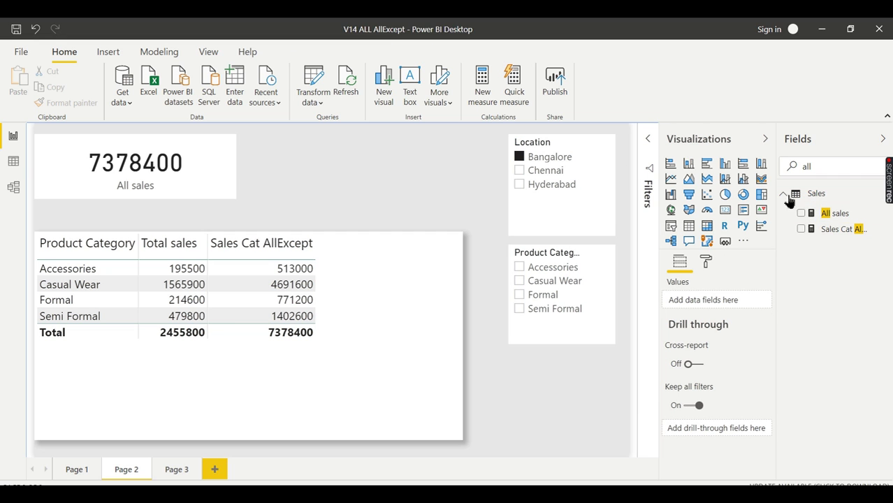
pyautogui.click(406, 263)
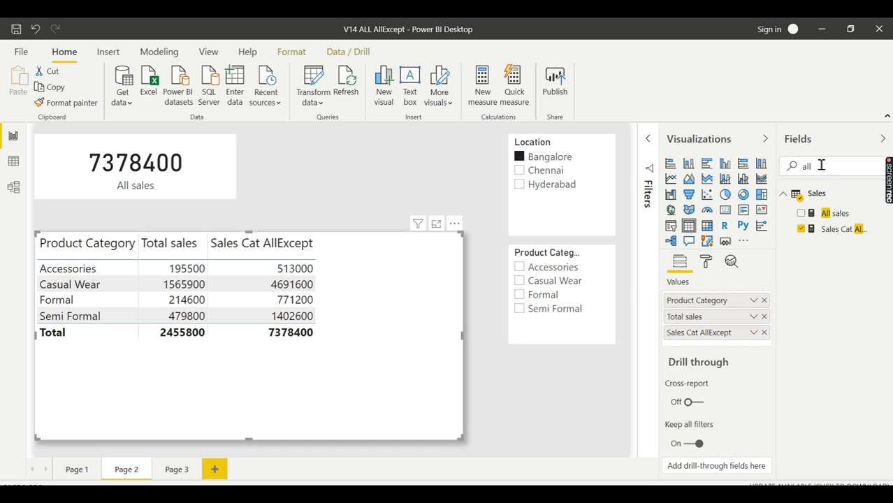
pyautogui.moveTo(878, 165); pyautogui.dragTo(744, 169)
# Add Product name to the table as the second column, after Product Category
pyautogui.press('BackSpace')
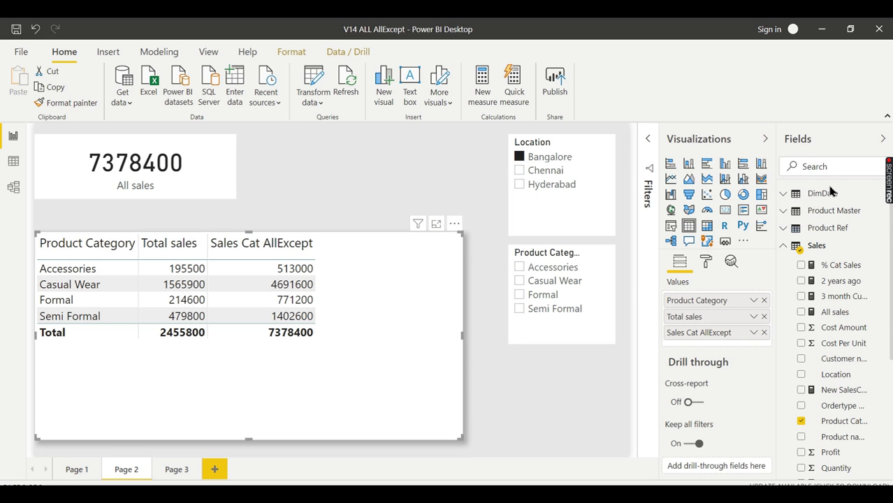
pyautogui.write('pr')
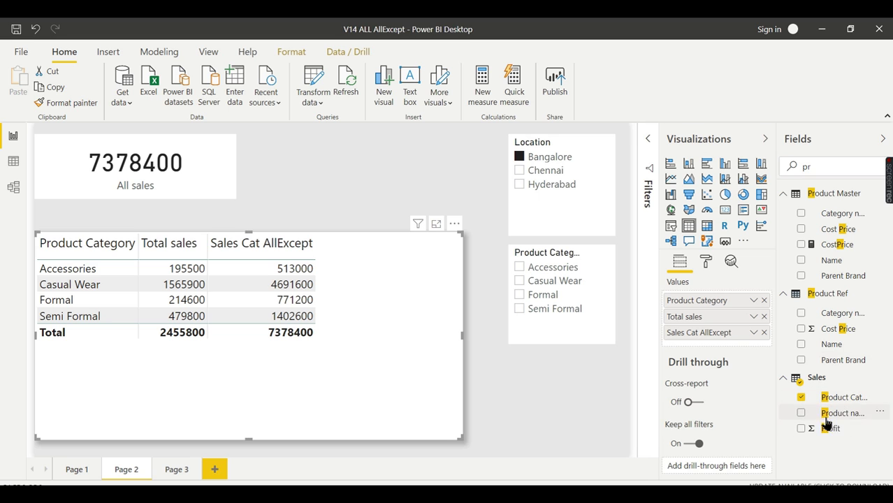
pyautogui.click(801, 412)
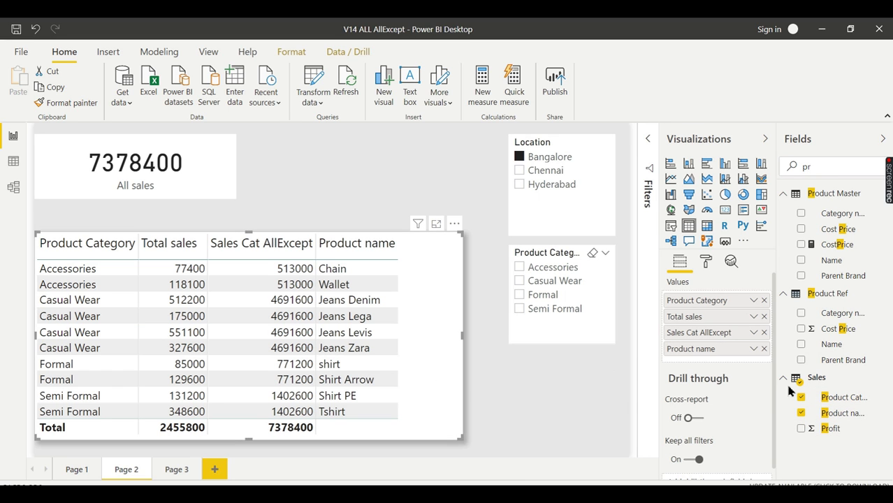
pyautogui.moveTo(692, 354); pyautogui.dragTo(700, 313)
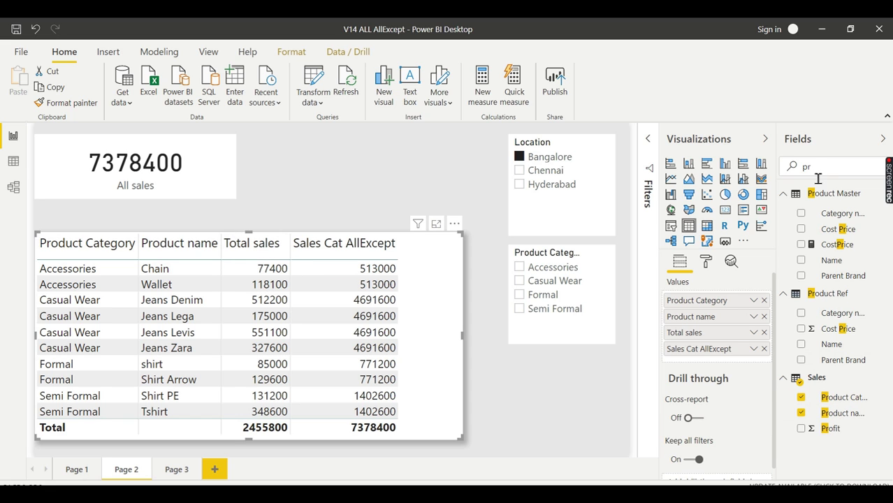
# Review the Total sales formula, then clear the Bangalore location filter
pyautogui.write('tot')
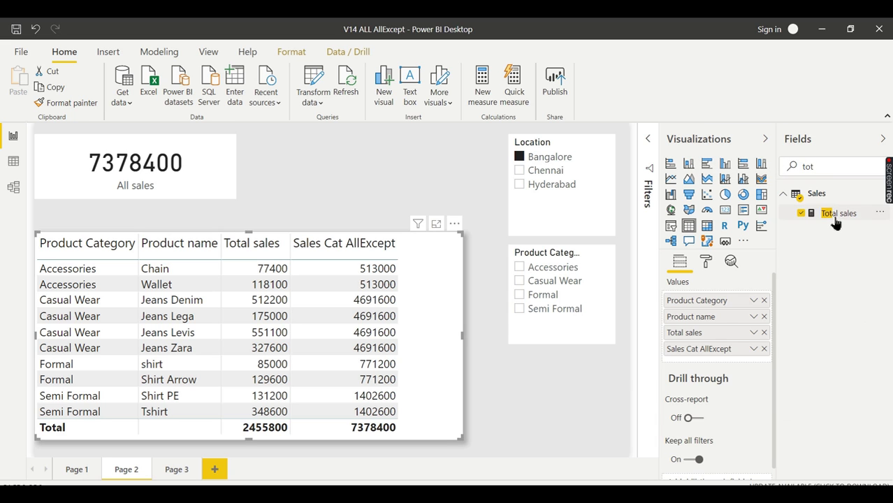
pyautogui.click(834, 216)
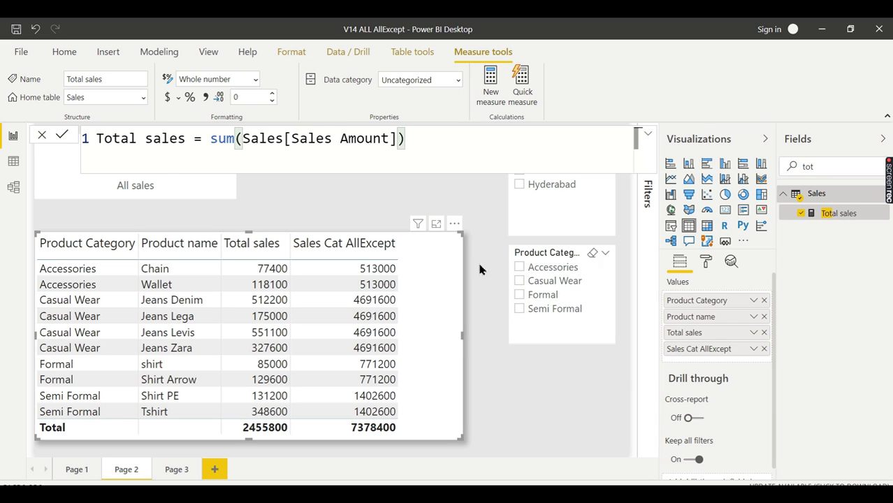
pyautogui.click(467, 203)
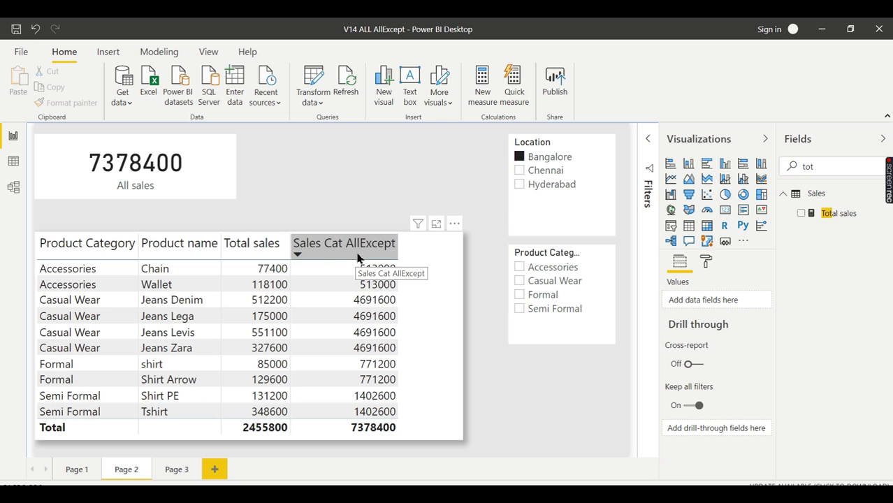
pyautogui.click(538, 157)
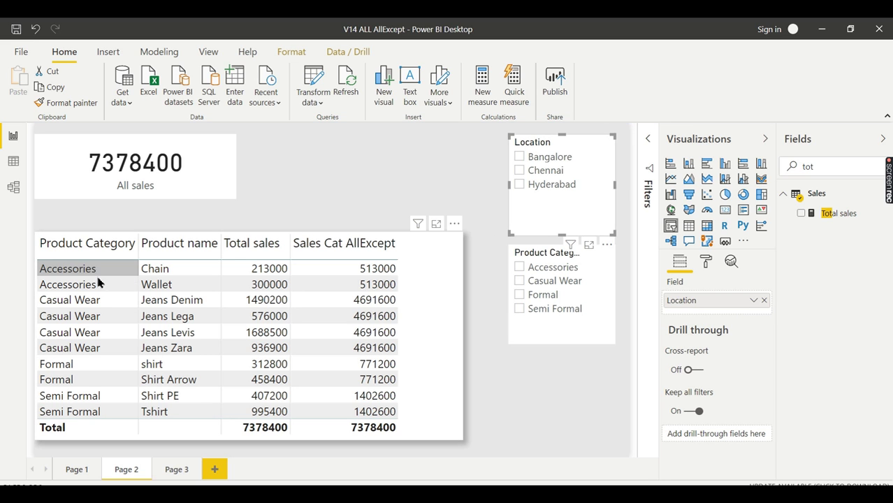
# Check the Page 3 table, then filter Page 2 to Chennai, where Total sales is 2491200
pyautogui.click(176, 469)
pyautogui.click(344, 276)
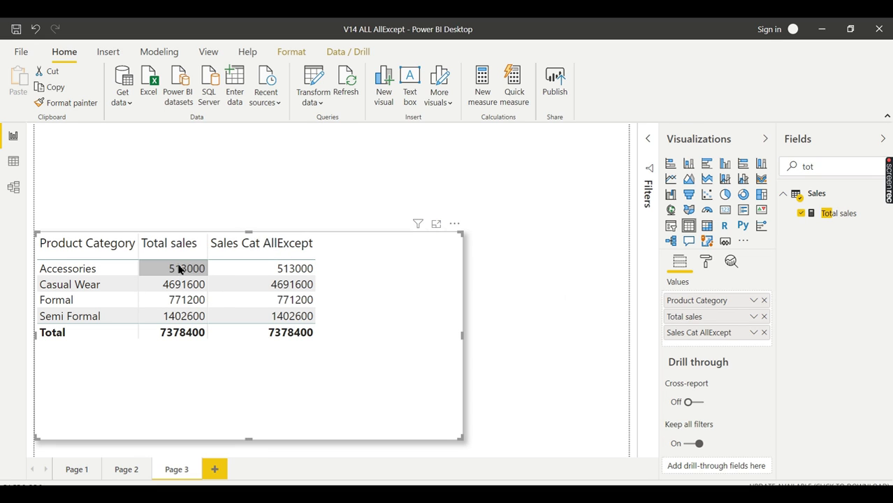
pyautogui.click(127, 468)
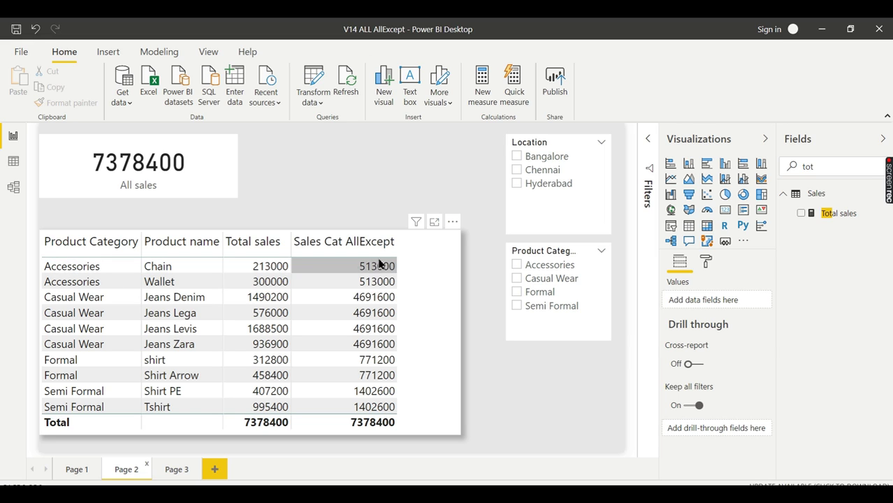
pyautogui.click(529, 173)
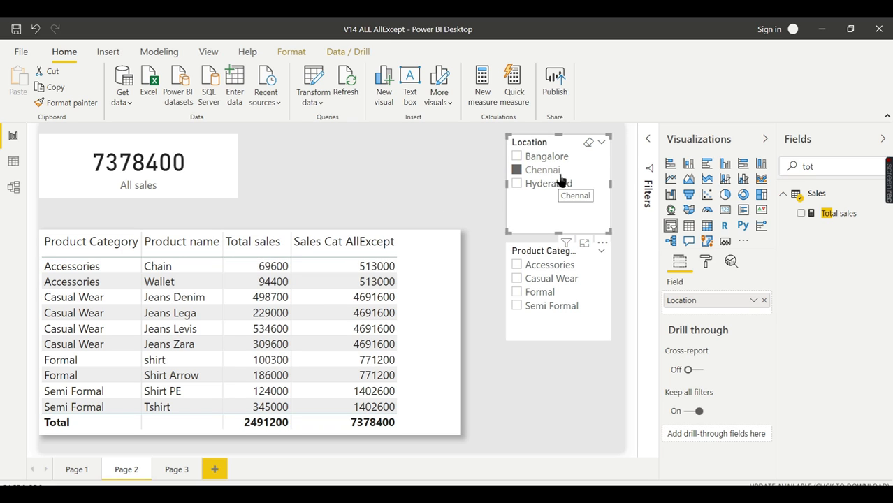
pyautogui.click(833, 171)
# Review the Sales Cat AllExcept formula
pyautogui.write('all')
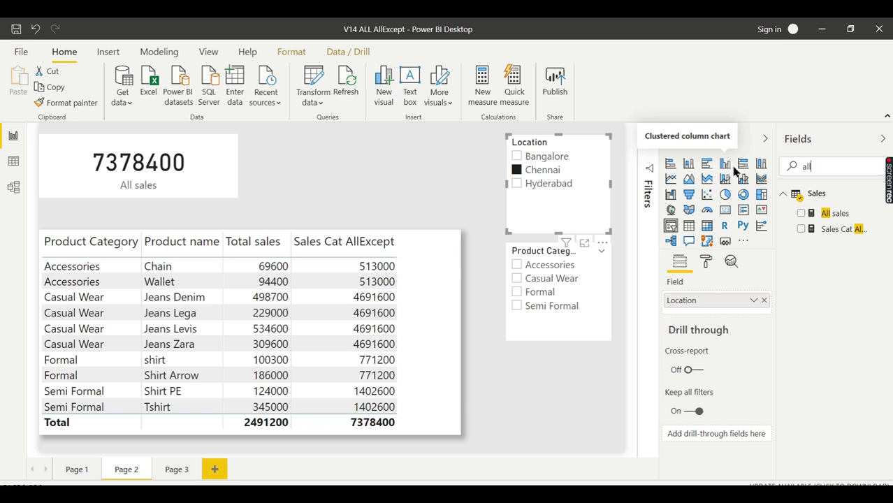
pyautogui.click(845, 229)
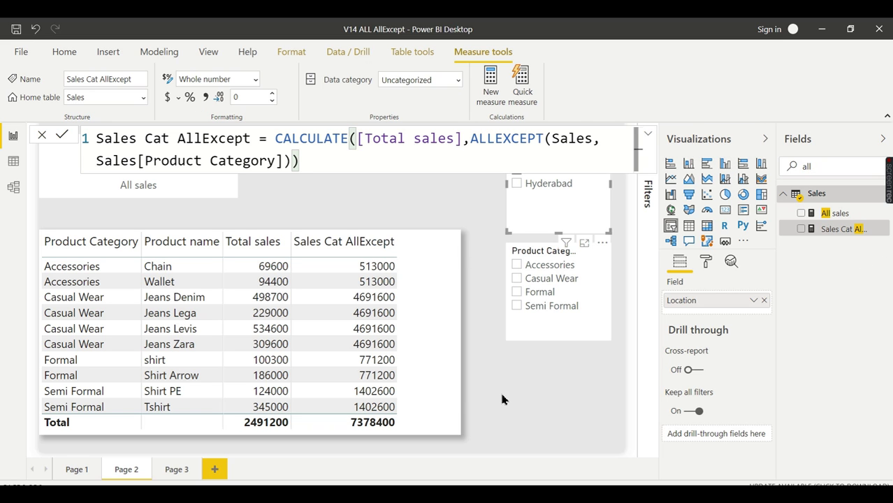
pyautogui.click(526, 419)
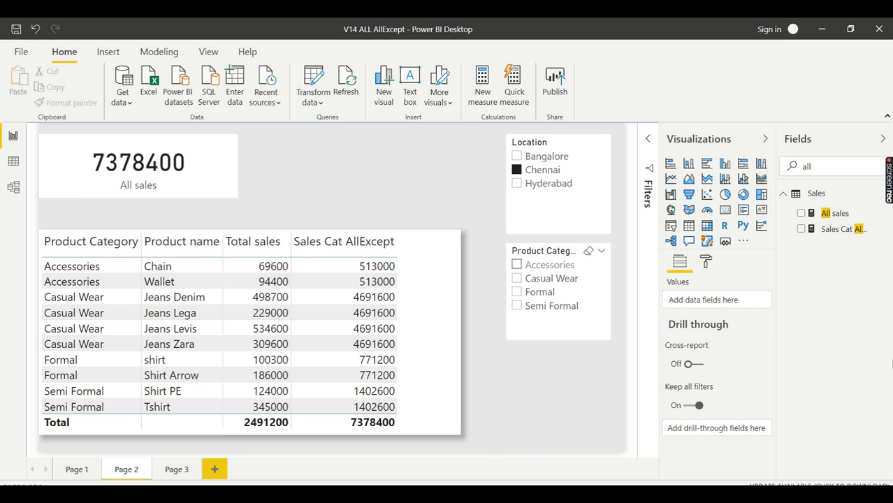
# Clear the Chennai filter and remove Product name from the table
pyautogui.click(559, 170)
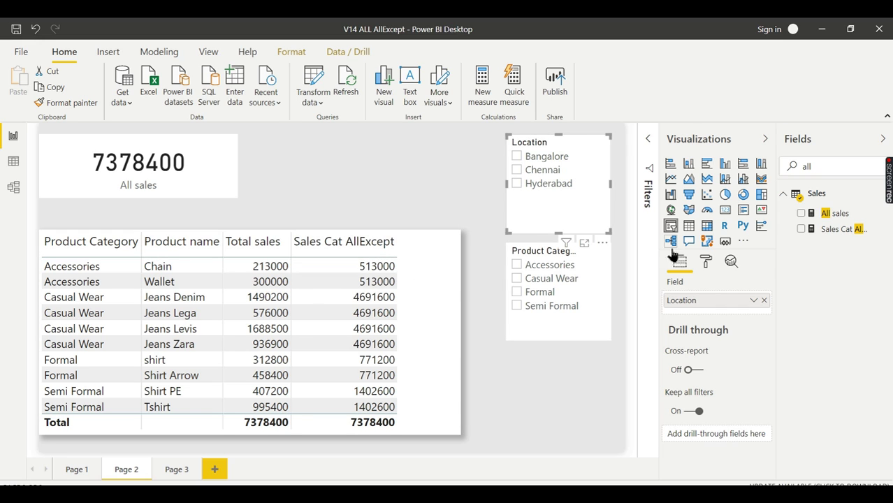
pyautogui.click(434, 306)
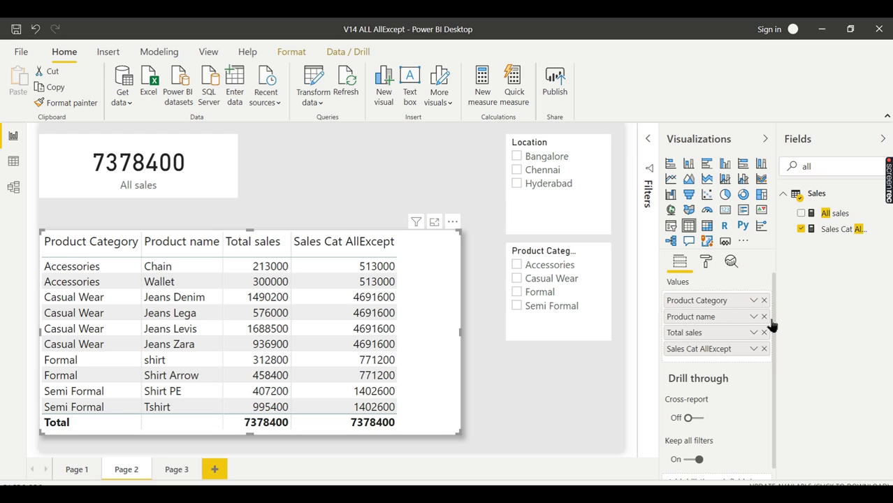
pyautogui.click(763, 315)
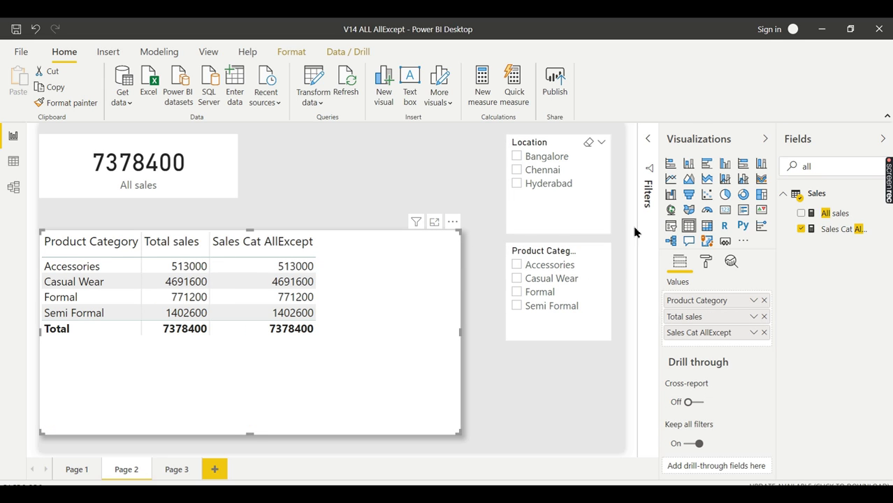
pyautogui.click(538, 161)
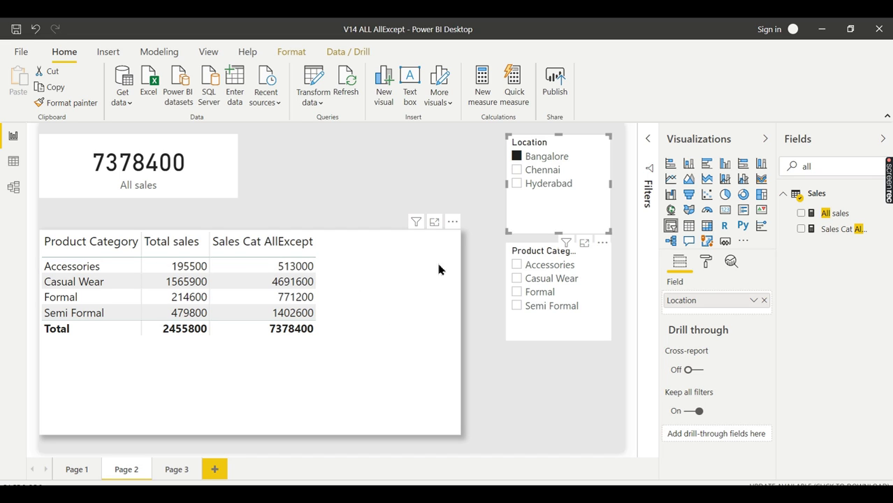
pyautogui.click(549, 158)
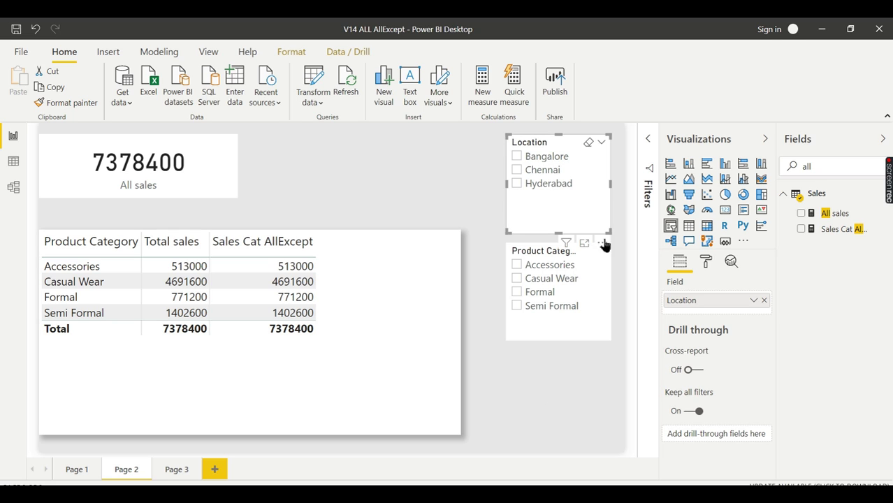
pyautogui.click(413, 191)
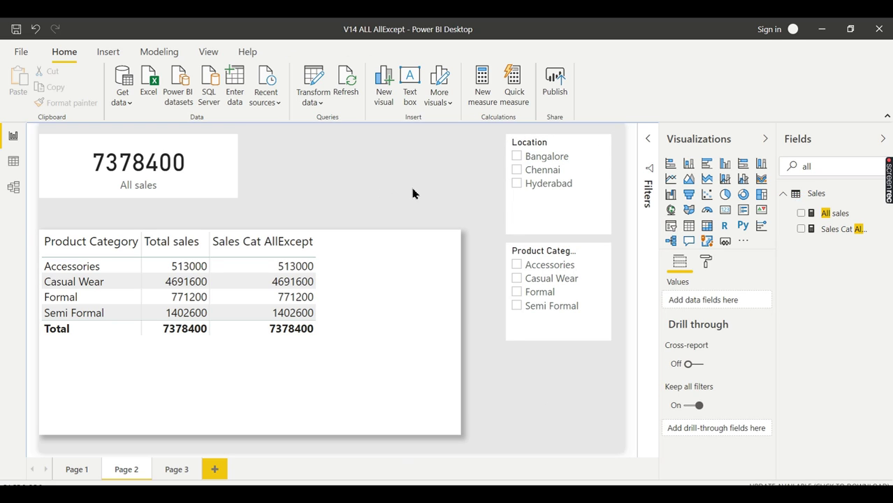